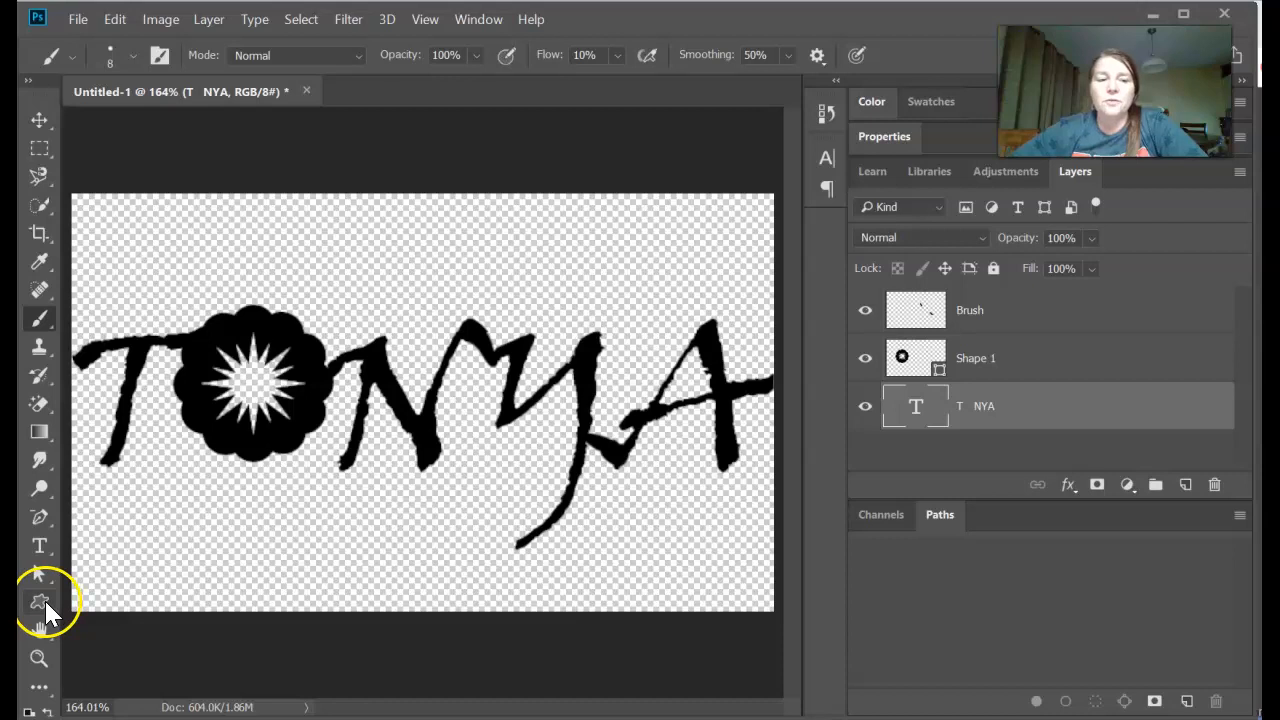
- Activate the Custom Shape tool and browse the preset shapes available for it
click(42, 602)
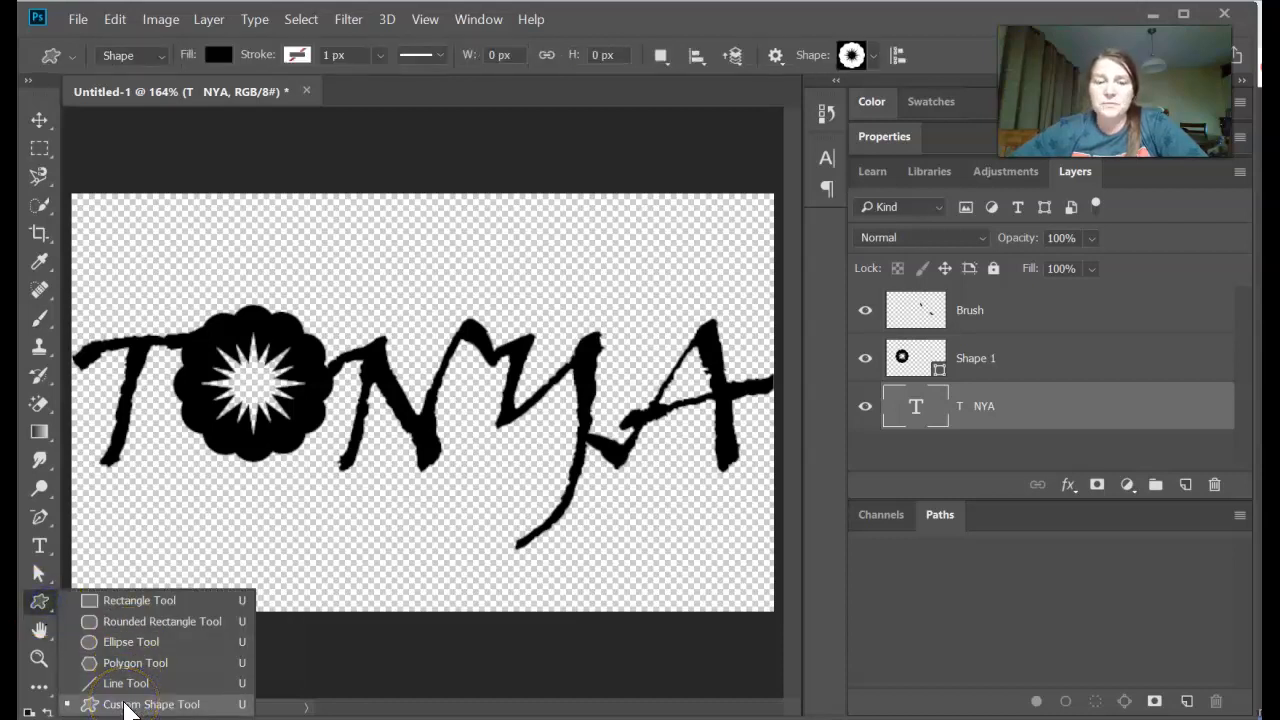
click(852, 52)
click(864, 56)
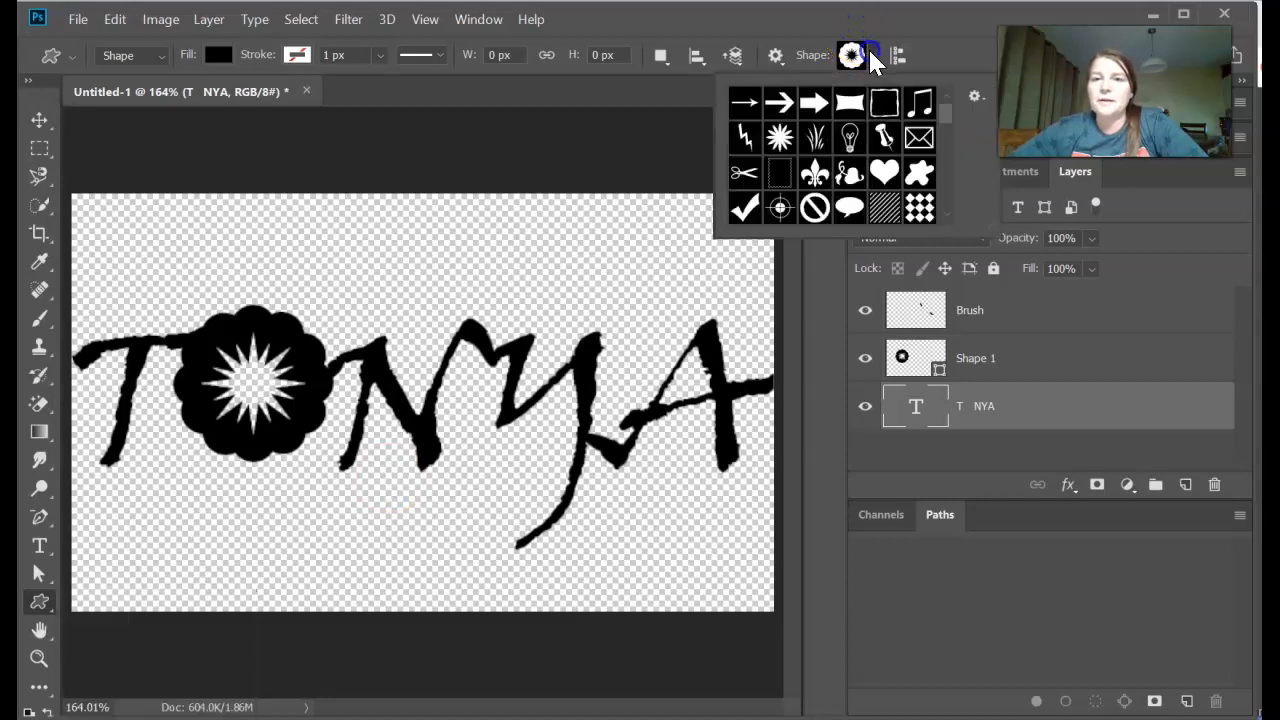
drag(945, 120, 950, 70)
click(936, 44)
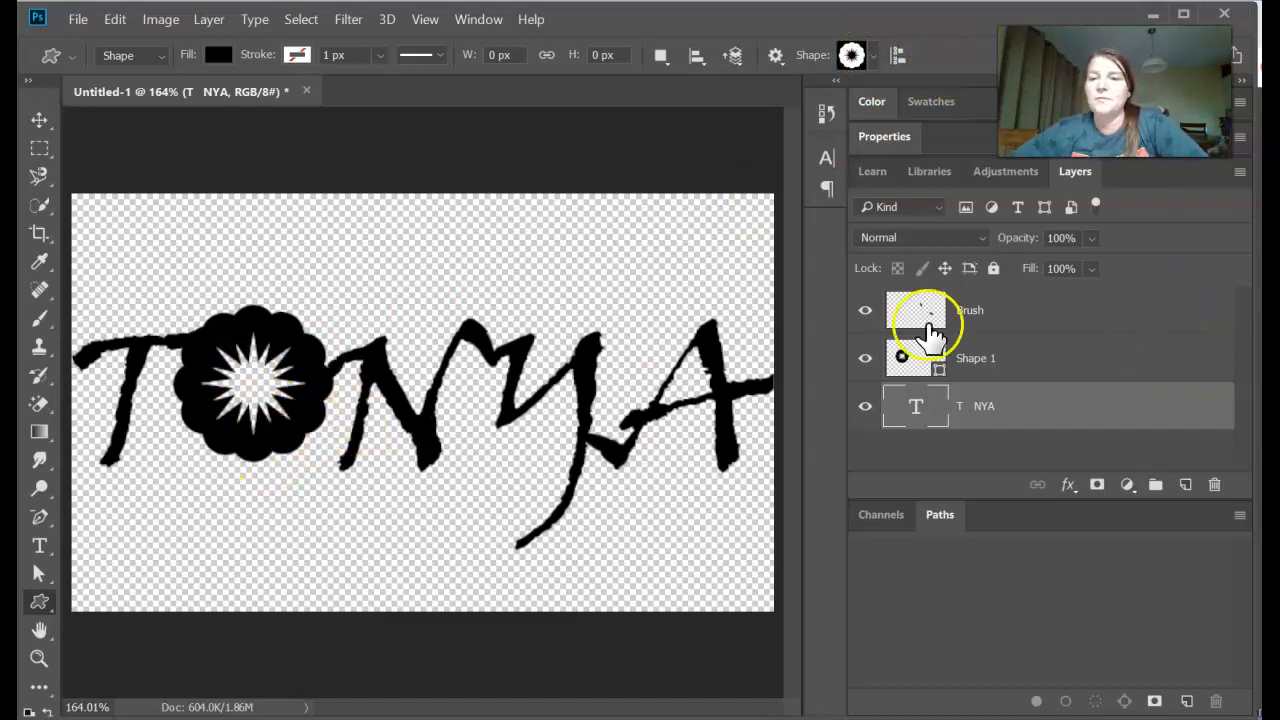
- Toggle the Brush layer's visibility to examine which connecting strokes it contributes to the lettering
click(866, 311)
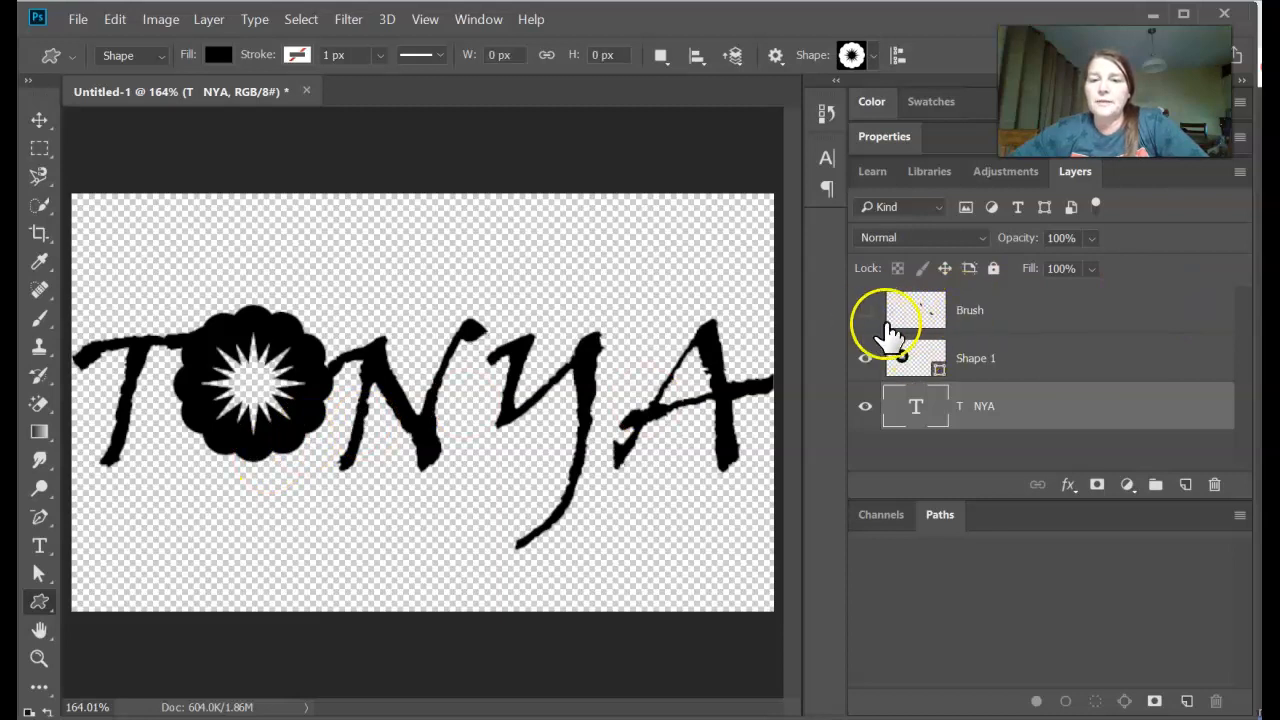
click(917, 327)
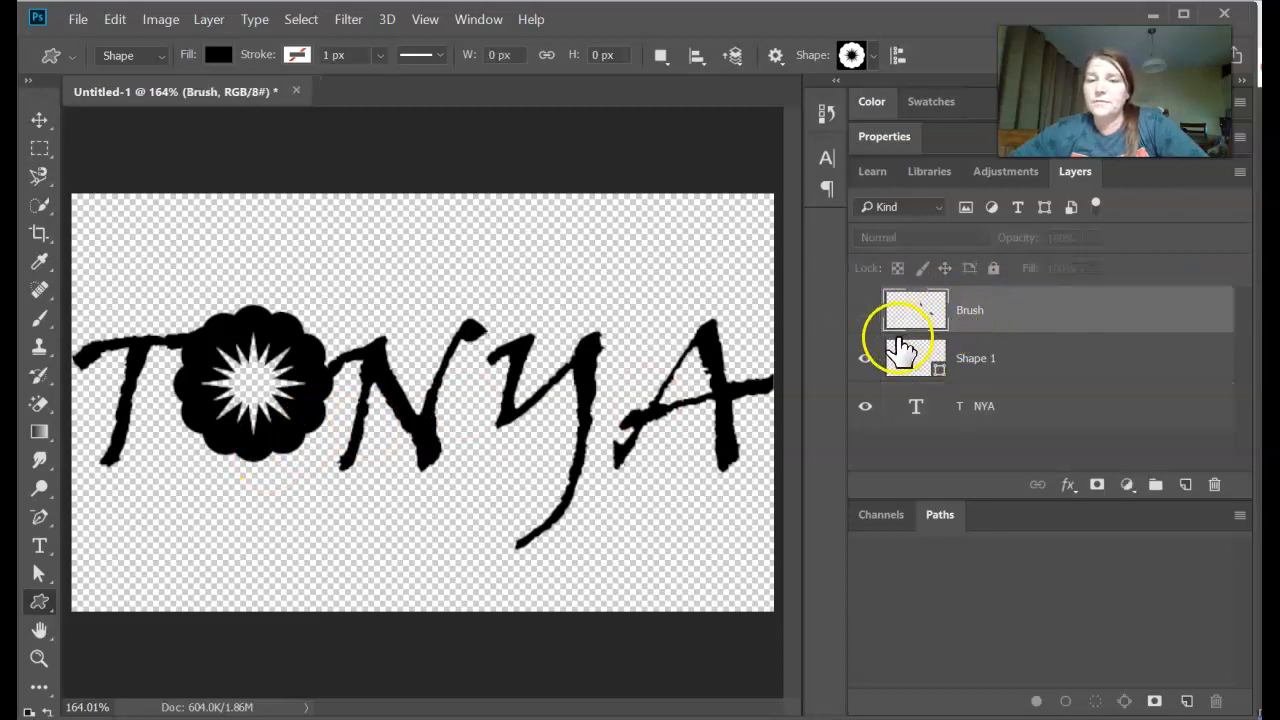
click(866, 312)
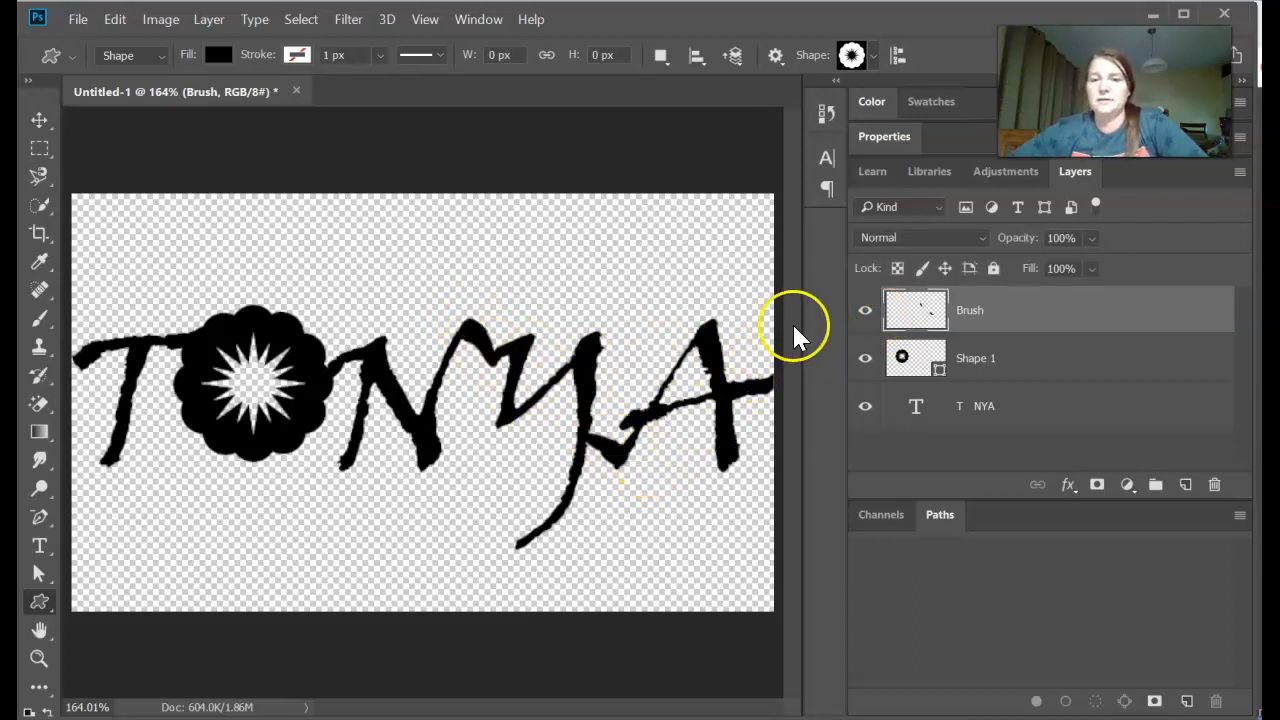
click(864, 312)
click(864, 312)
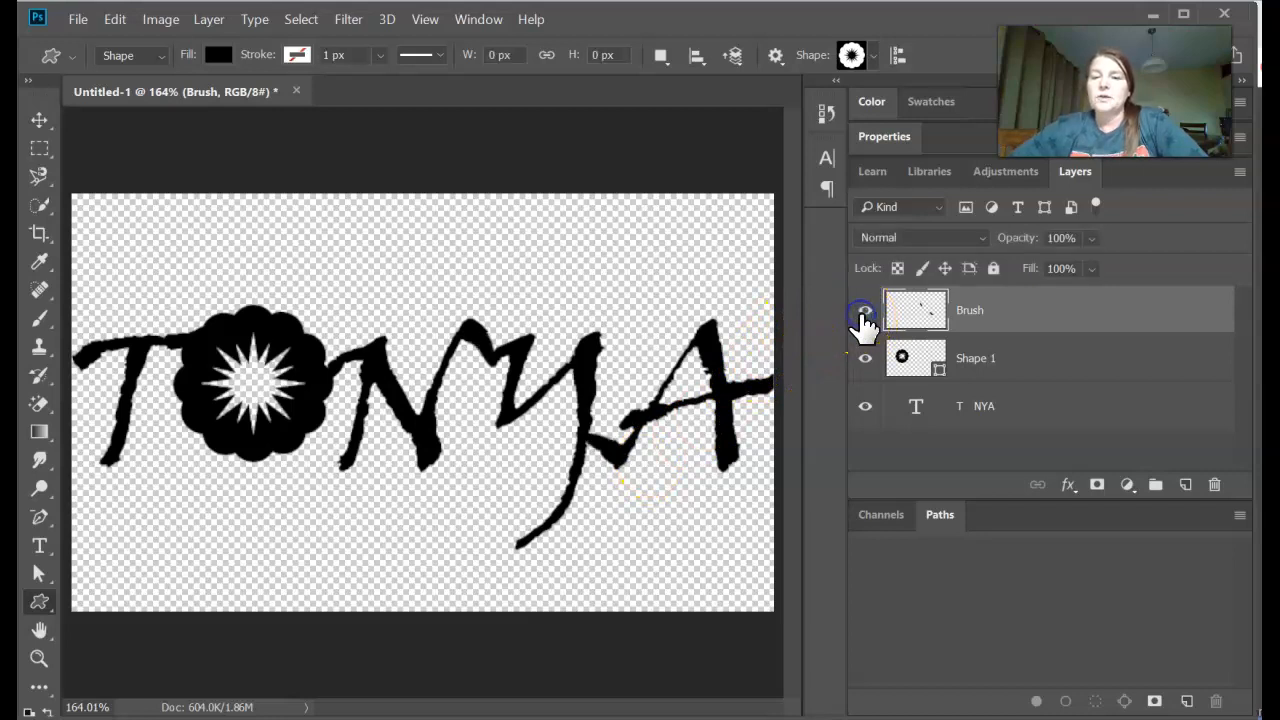
- Inspect the Shape 1 layer, the text layer and the Brush layer one after another
click(928, 368)
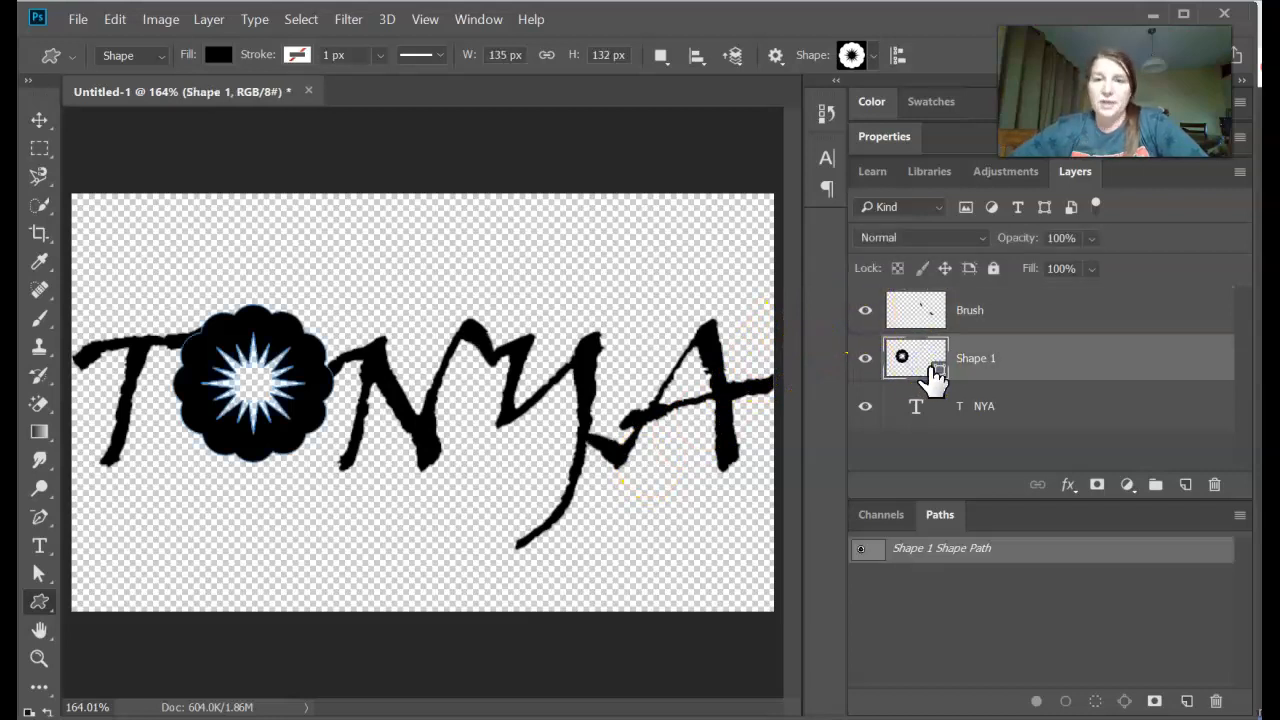
drag(931, 374, 955, 405)
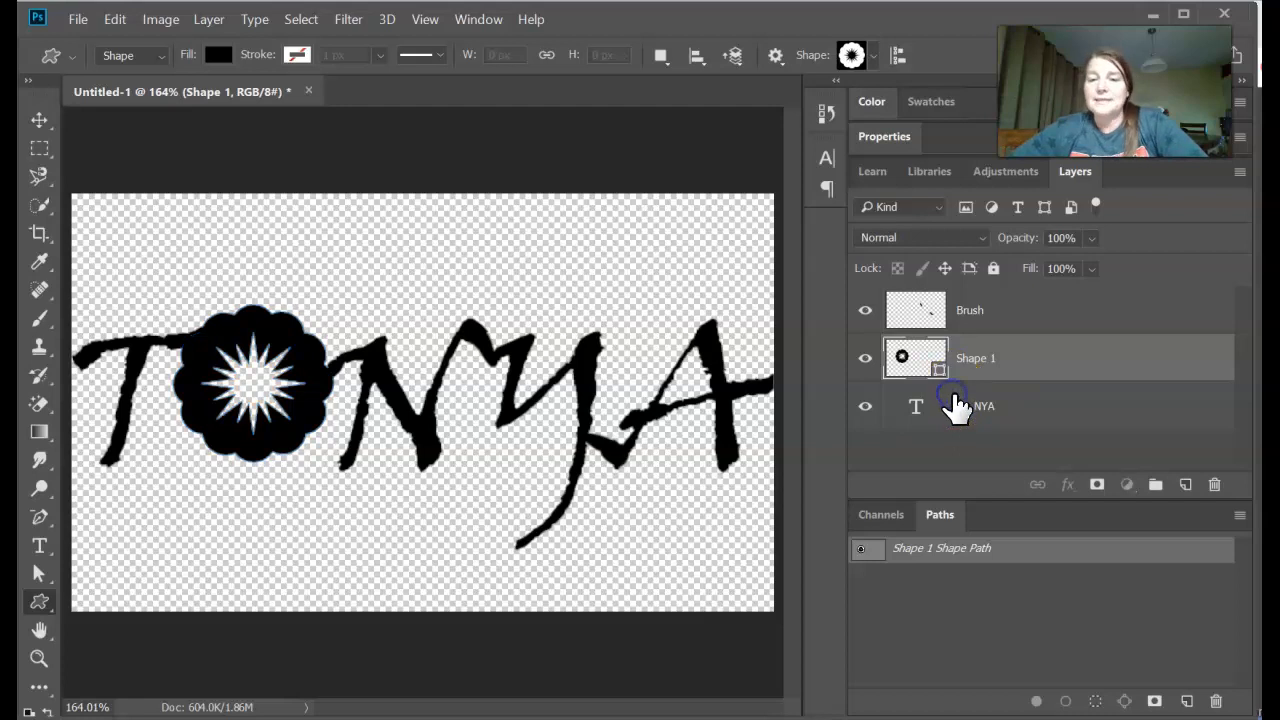
click(940, 408)
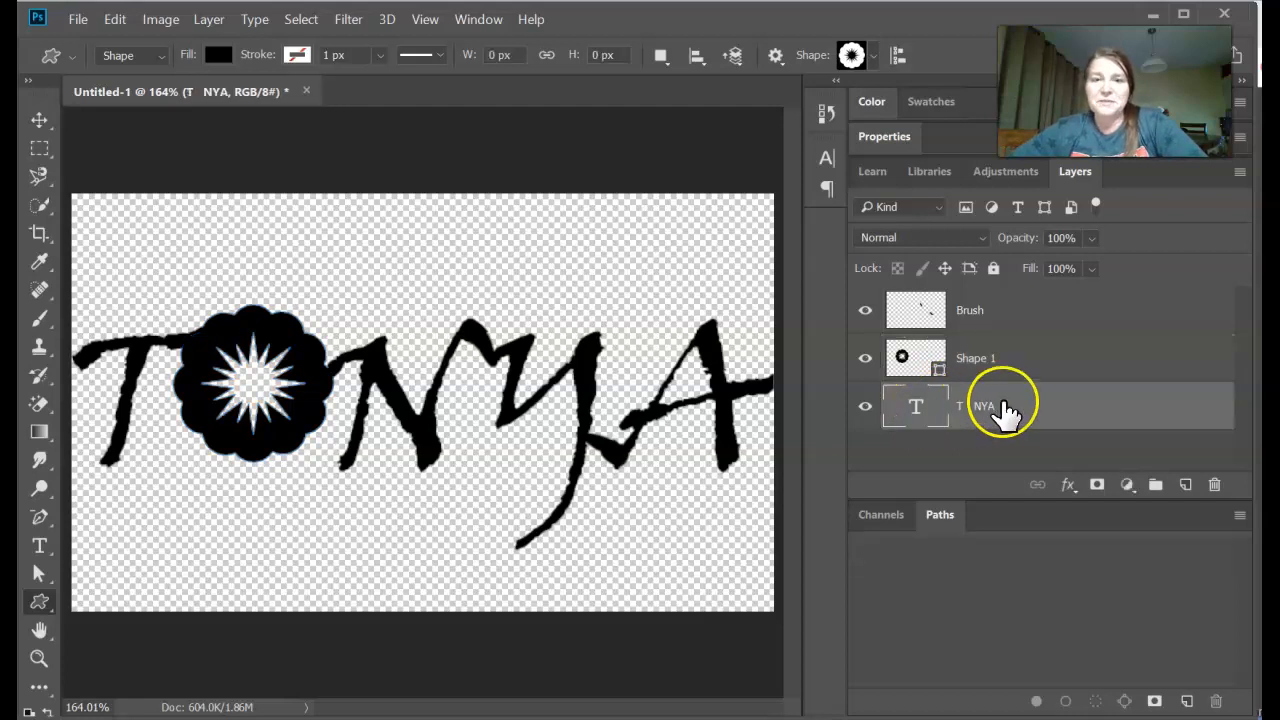
click(966, 313)
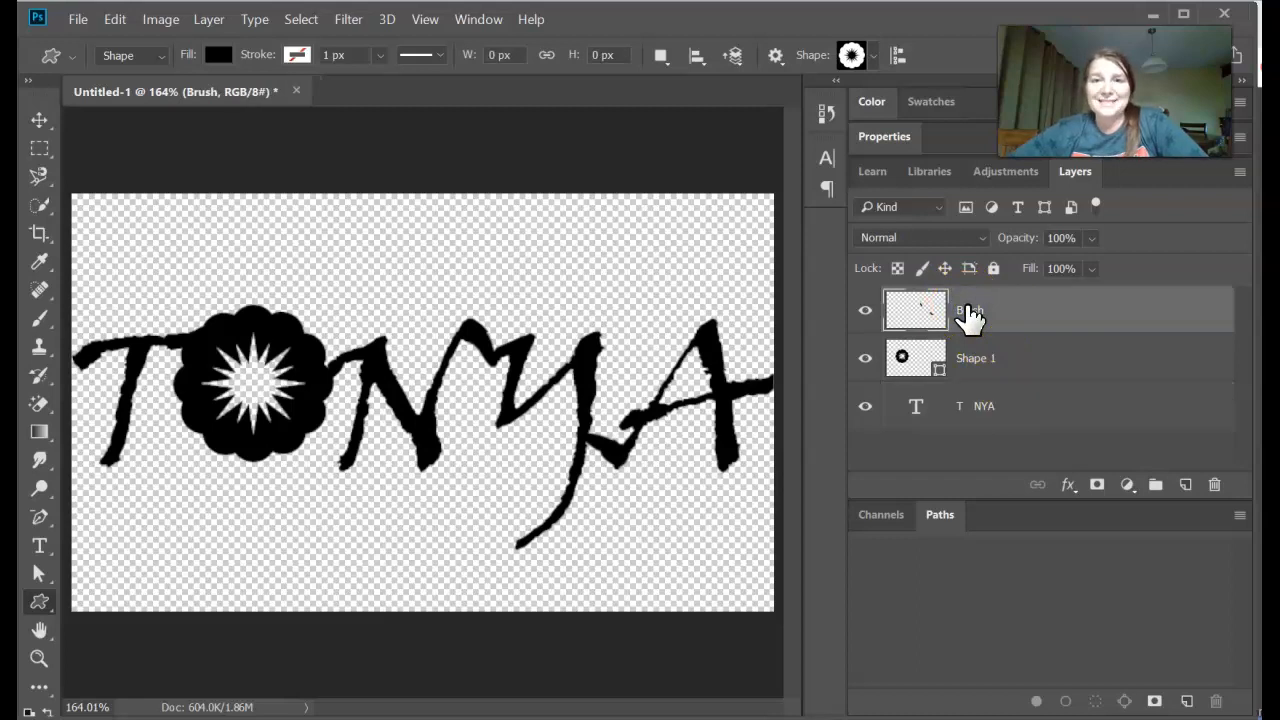
- Select the Brush, Shape 1 and text layers together and check which layer commands are offered for them
shift+click(980, 410)
right_click(1030, 412)
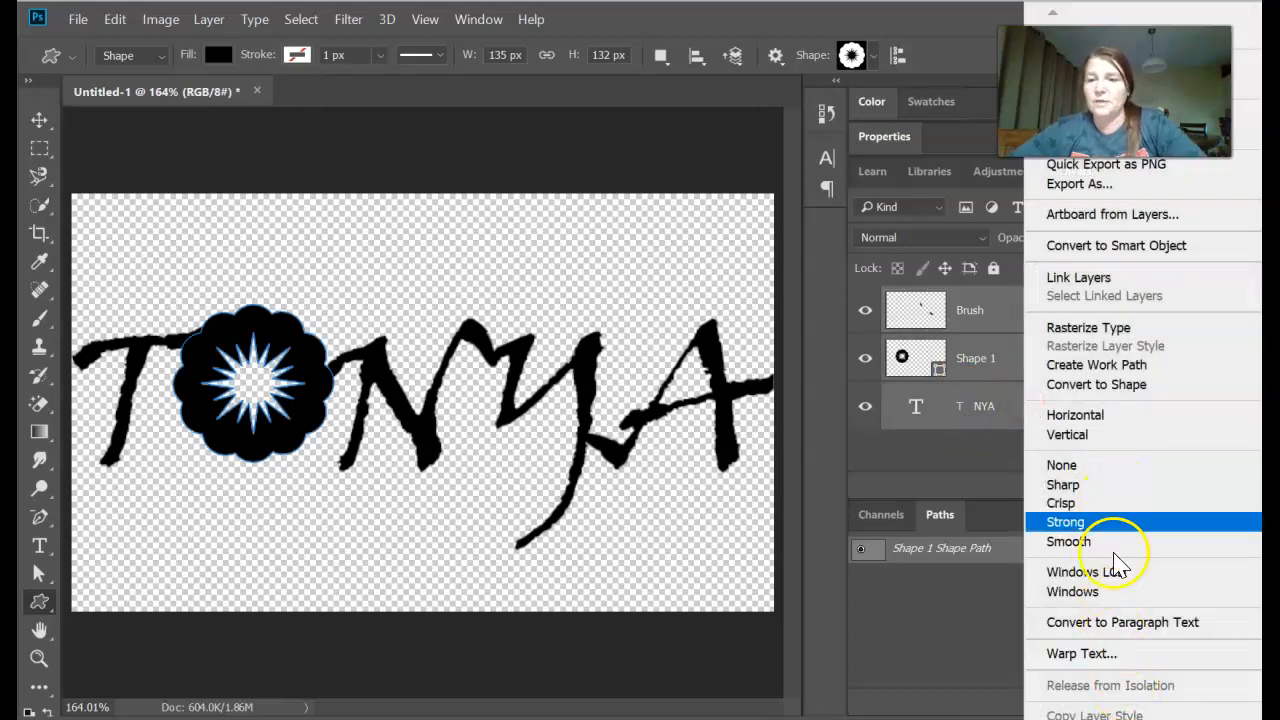
click(955, 475)
click(943, 362)
click(991, 326)
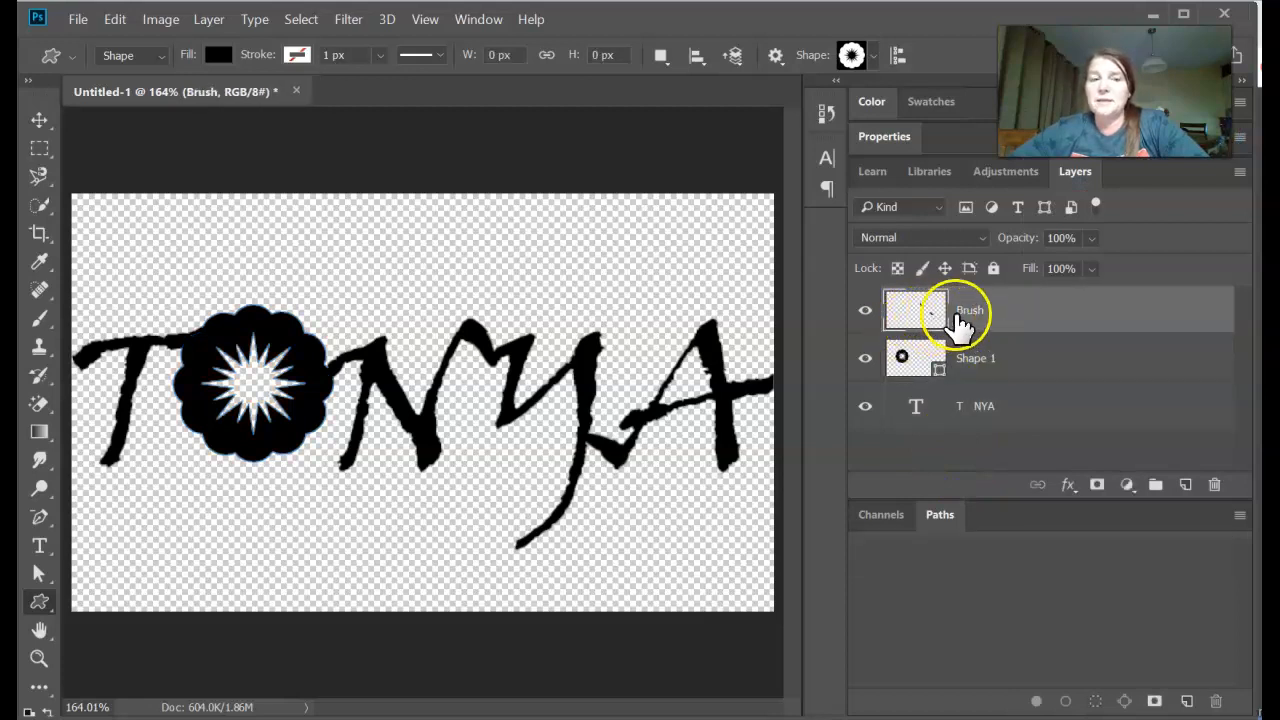
- Load the Brush layer's strokes as a selection and convert that selection into a work path
click(920, 322)
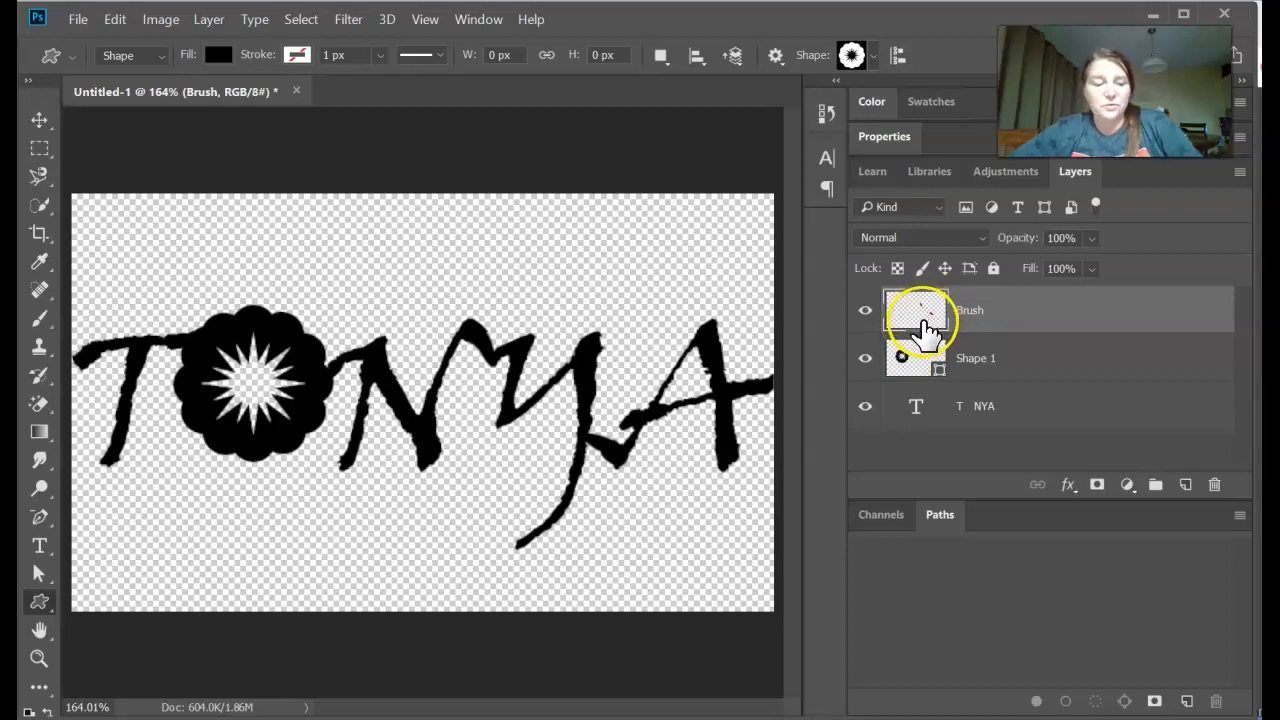
ctrl+click(922, 318)
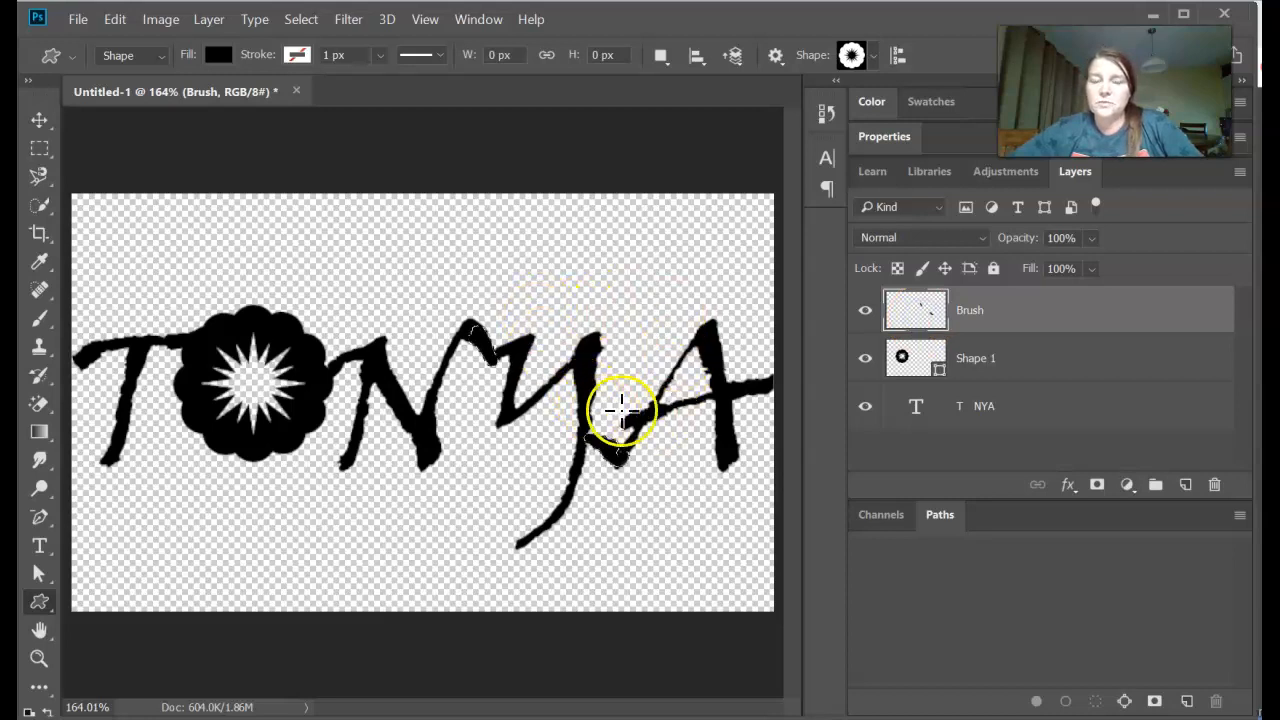
click(1045, 241)
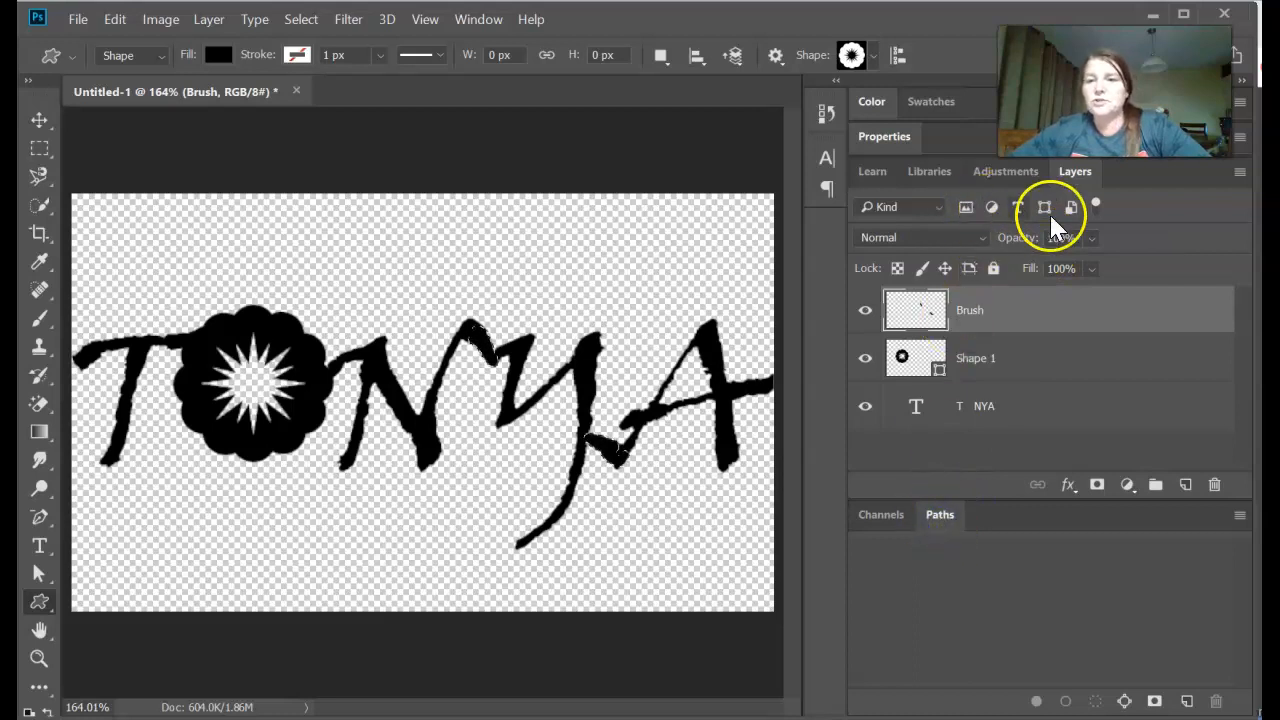
click(1126, 701)
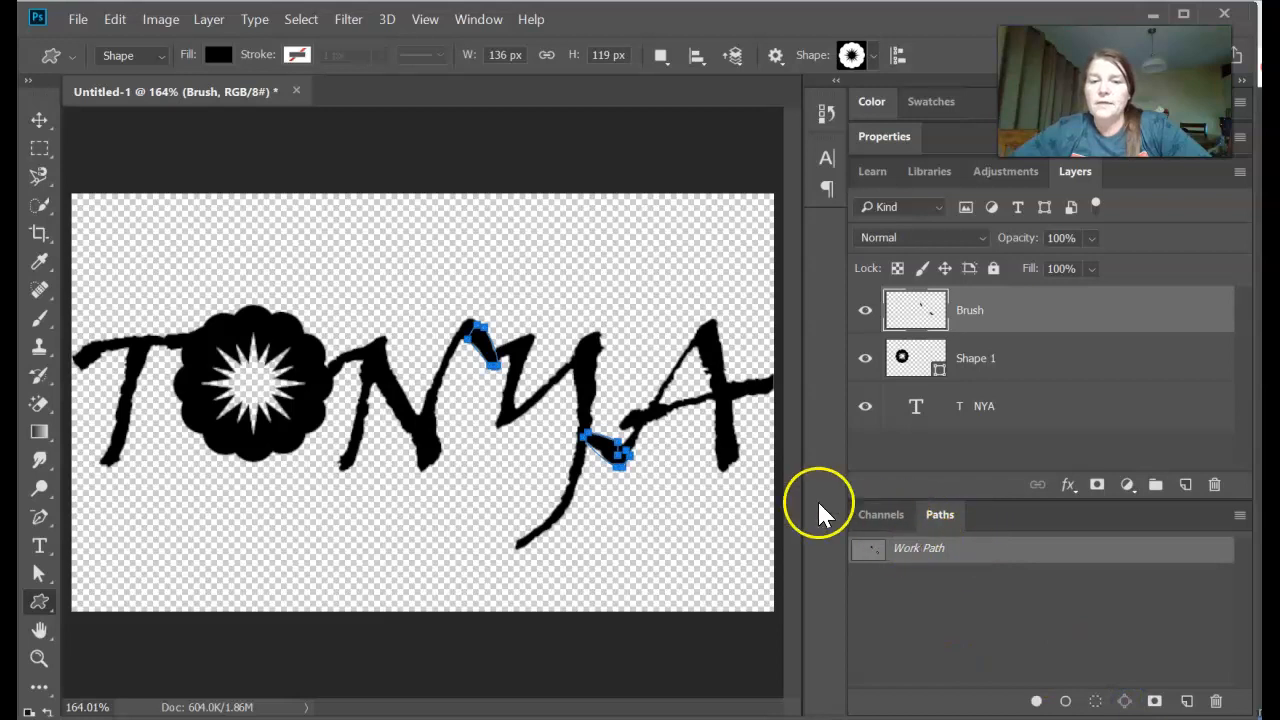
- Replace the Brush layer with a black (000000) Solid Color fill layer shaped by the work path, and delete the Brush layer
click(864, 312)
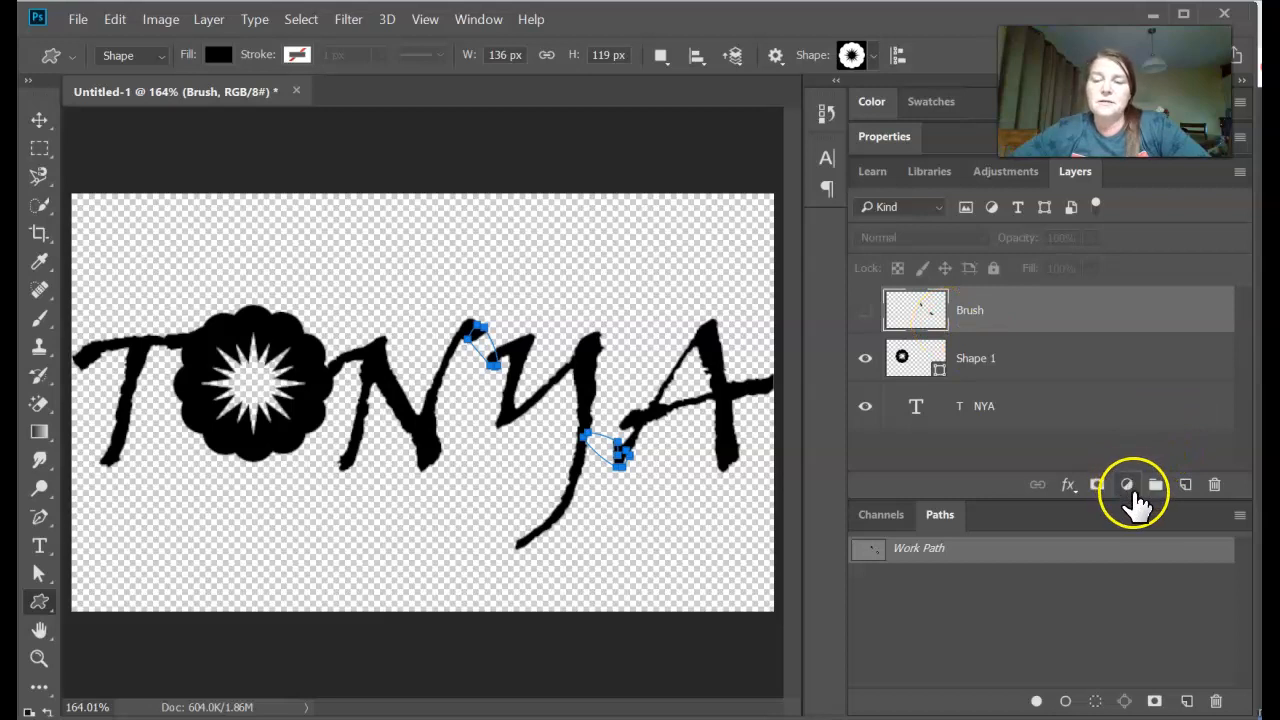
click(1128, 485)
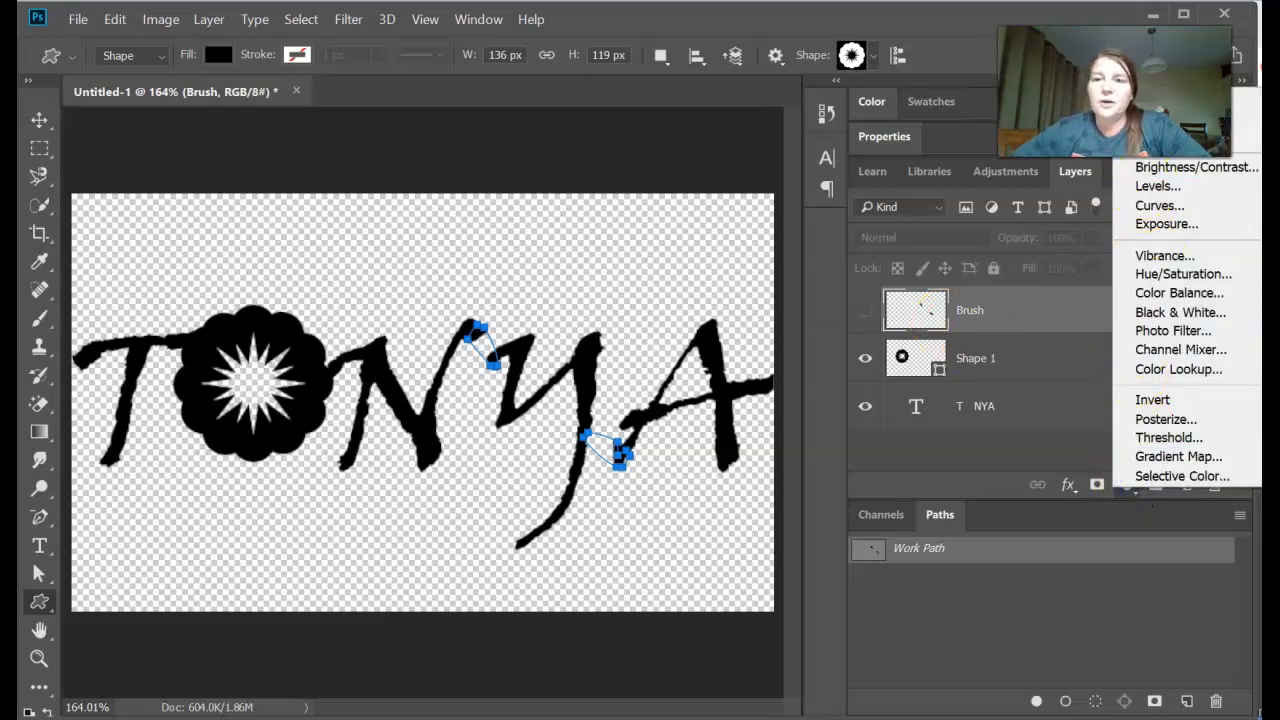
click(1250, 112)
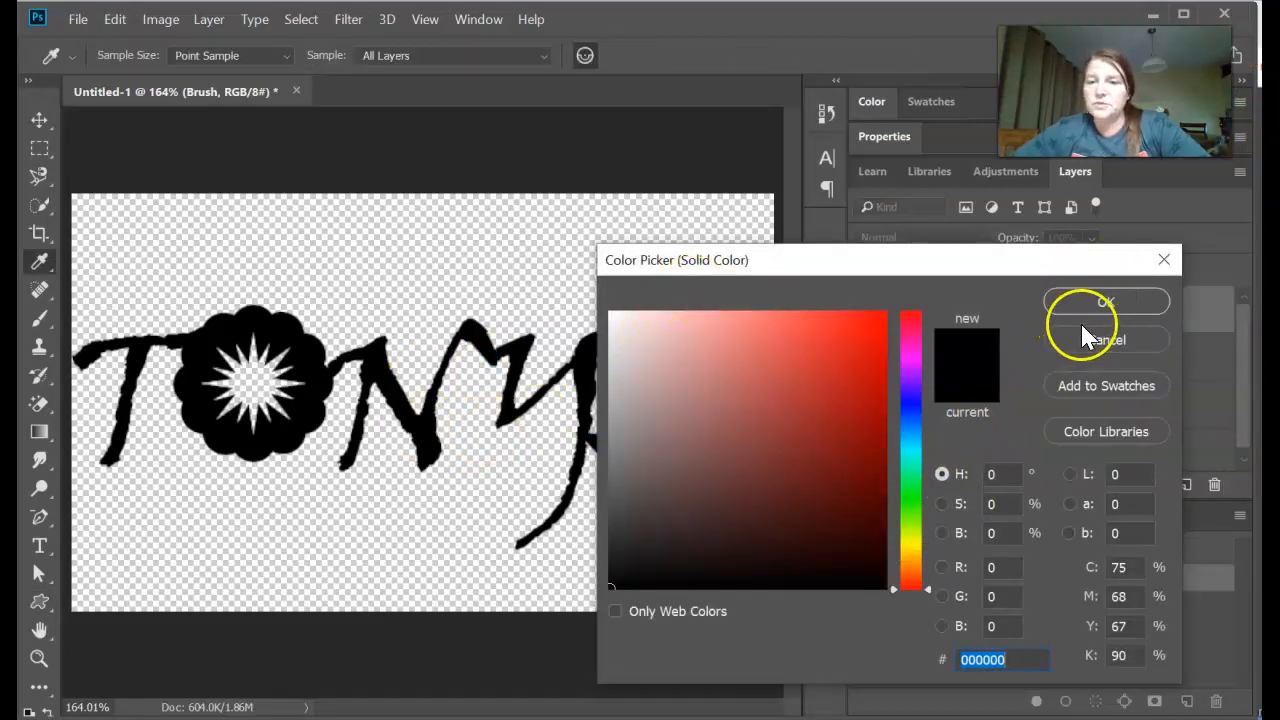
click(1060, 302)
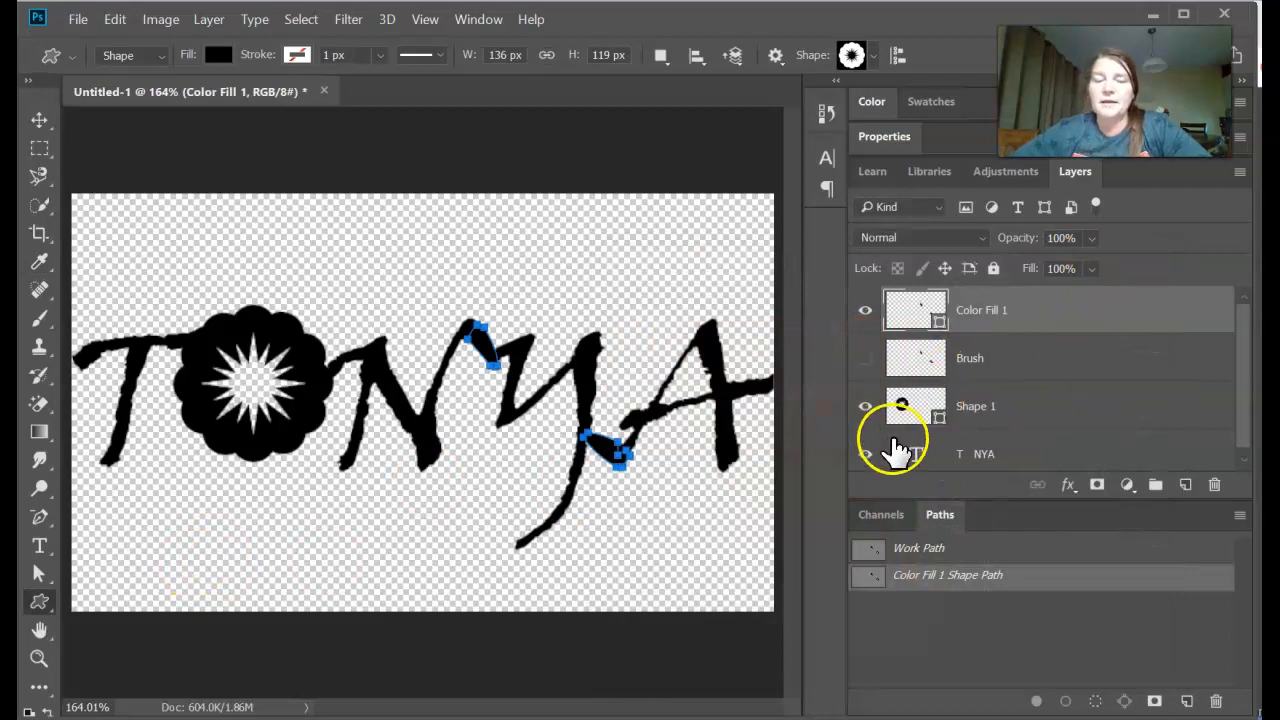
drag(1045, 352, 1214, 485)
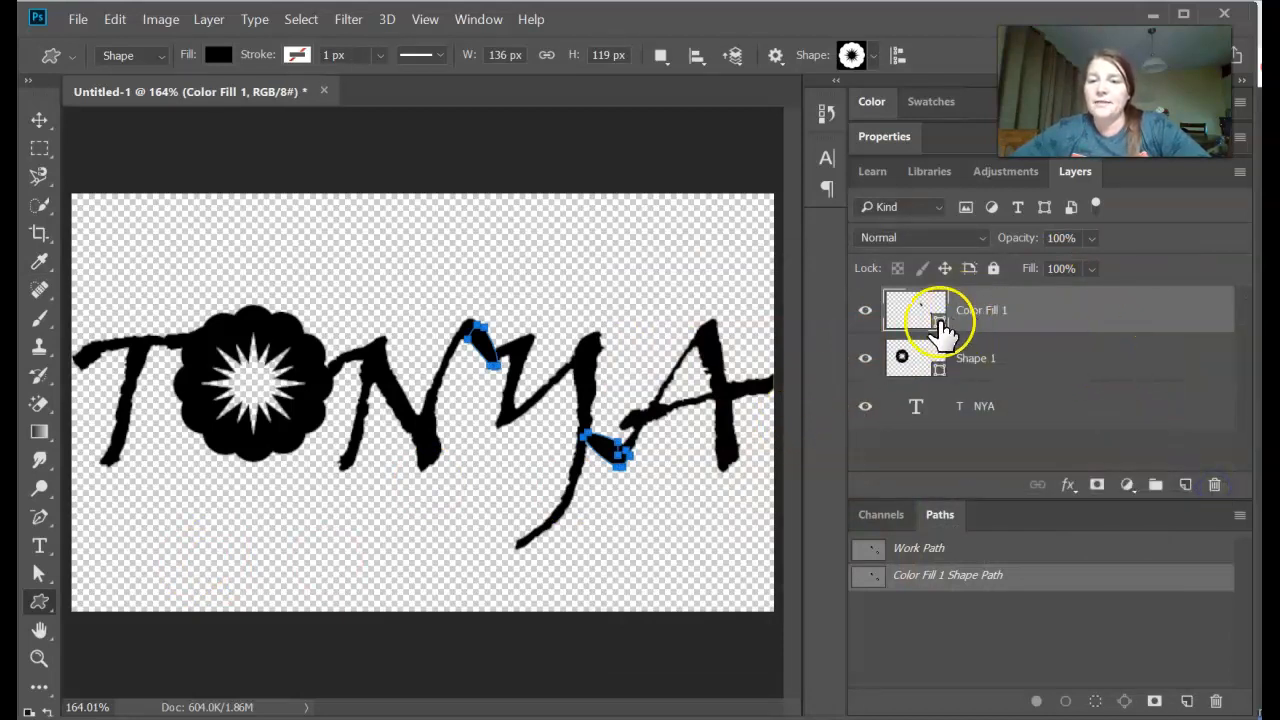
- Merge the Color Fill 1, Shape 1 and text layers into a single layer
click(939, 392)
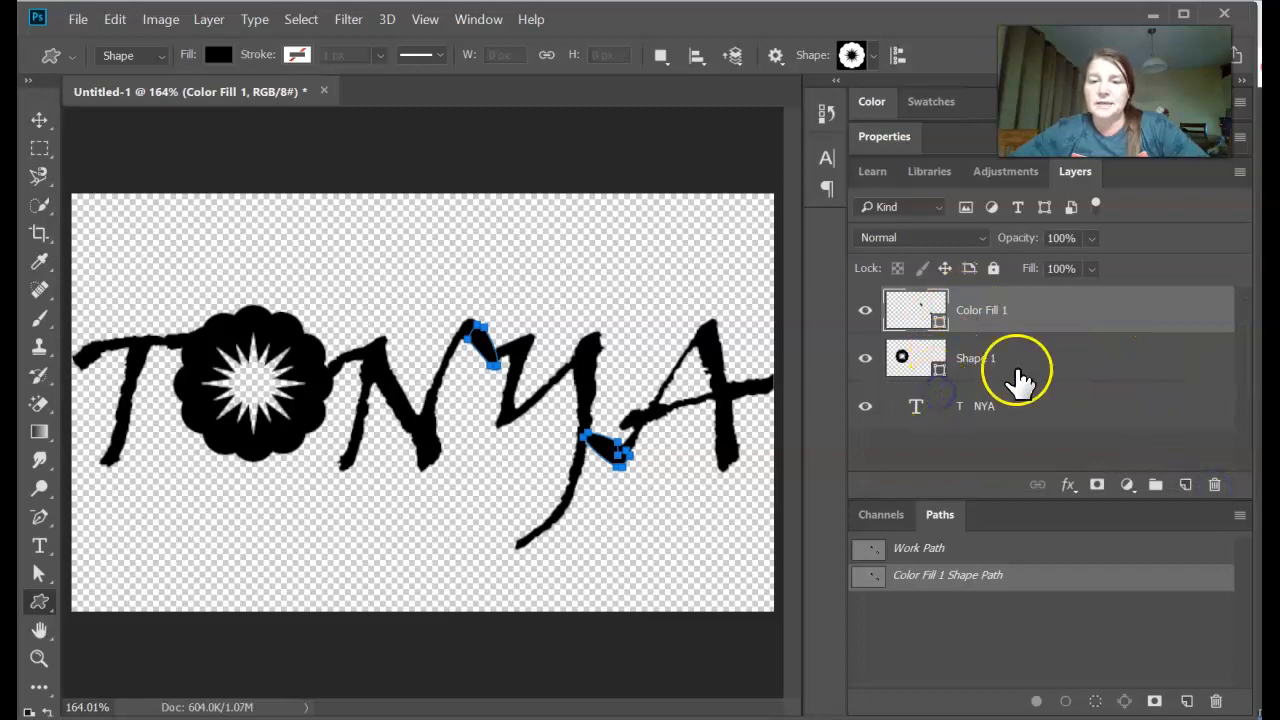
click(1045, 306)
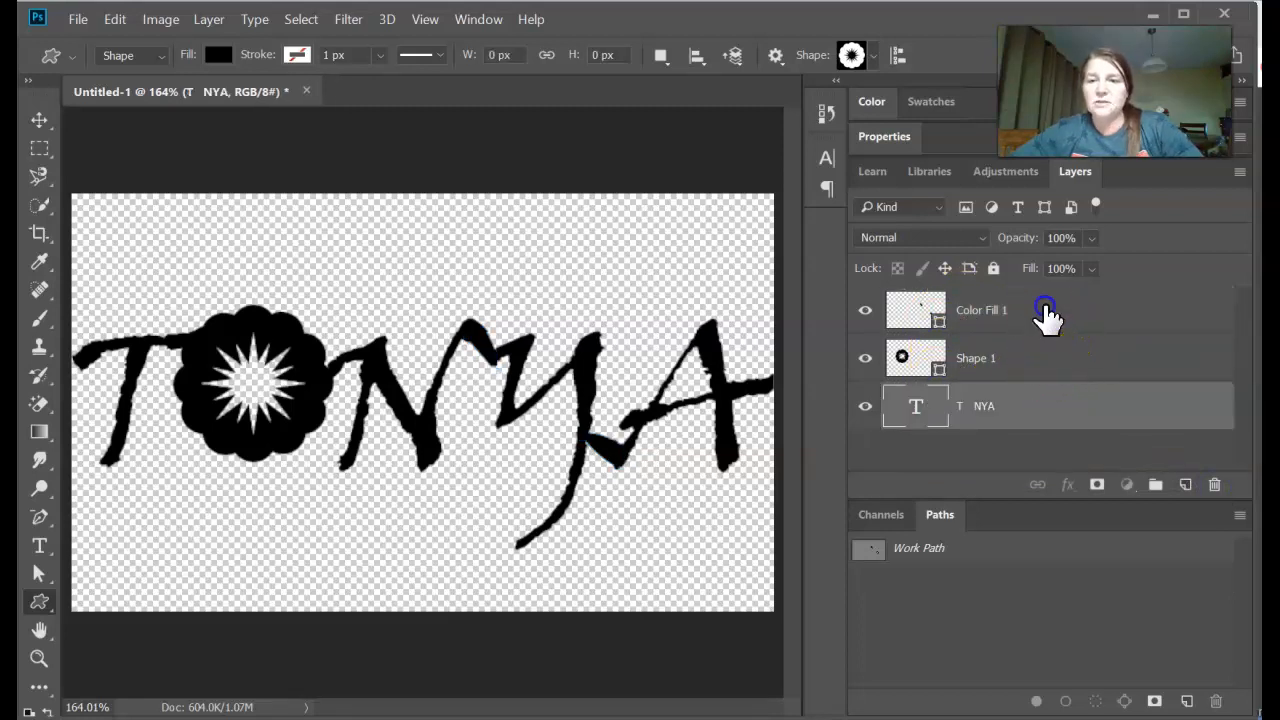
shift+click(990, 350)
right_click(988, 350)
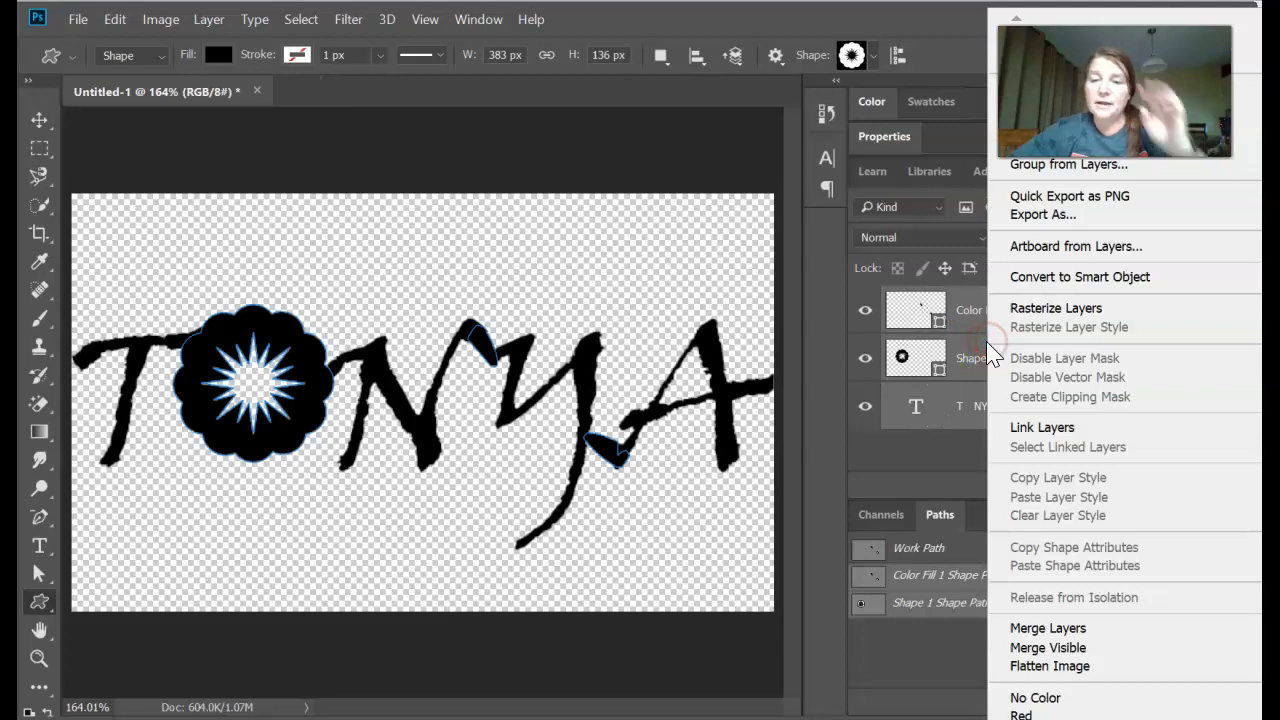
click(1089, 631)
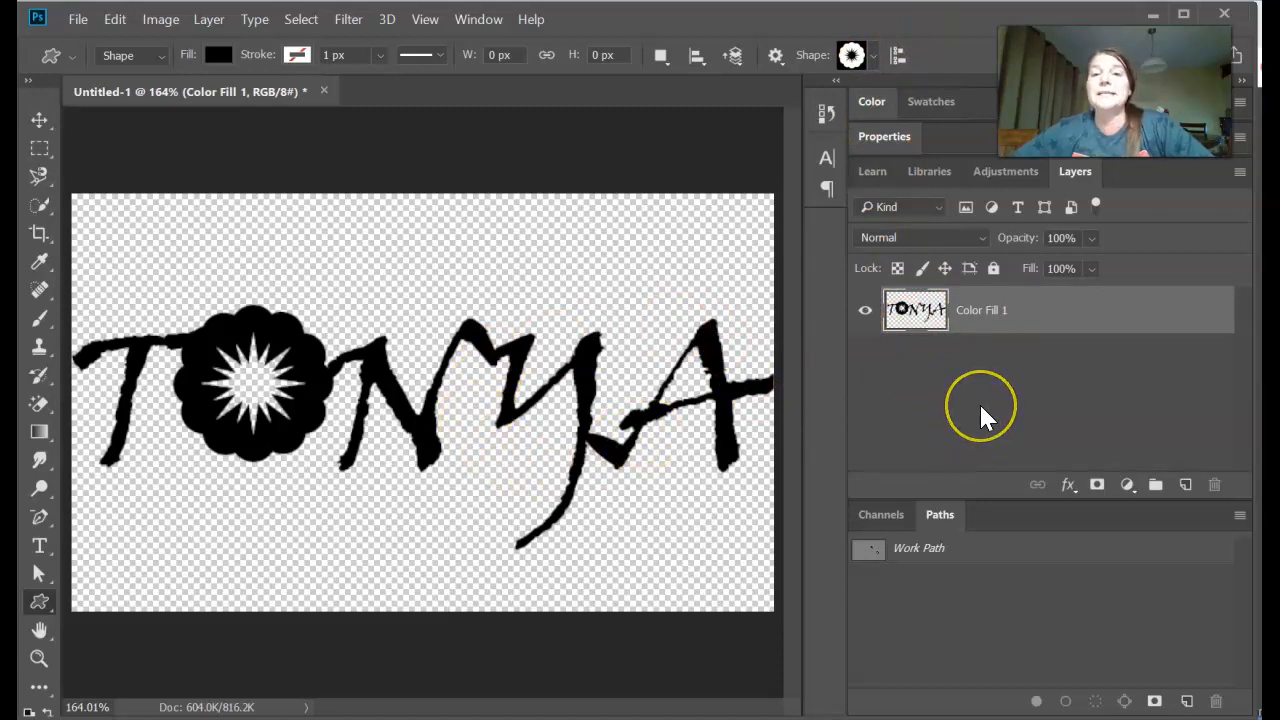
- Convert the merged lettering's outline into a work path and define it as a custom shape, entering the person's name as shape name
ctrl+click(918, 318)
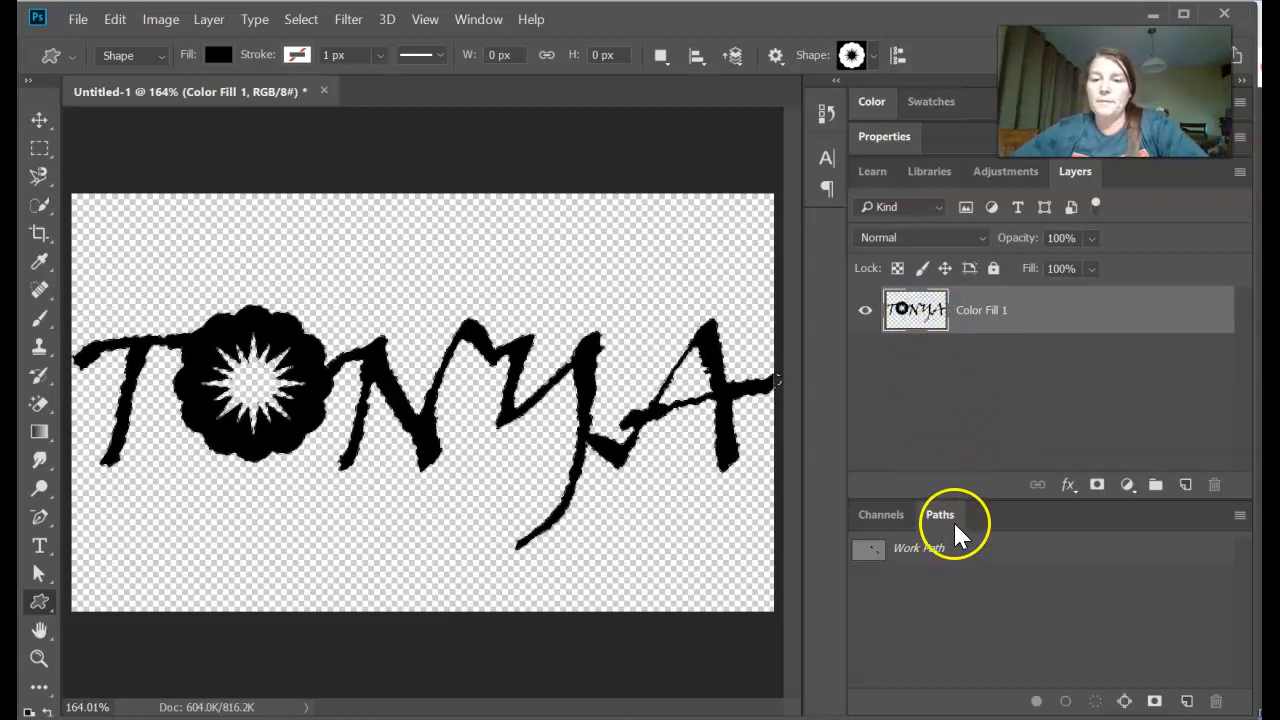
click(1124, 702)
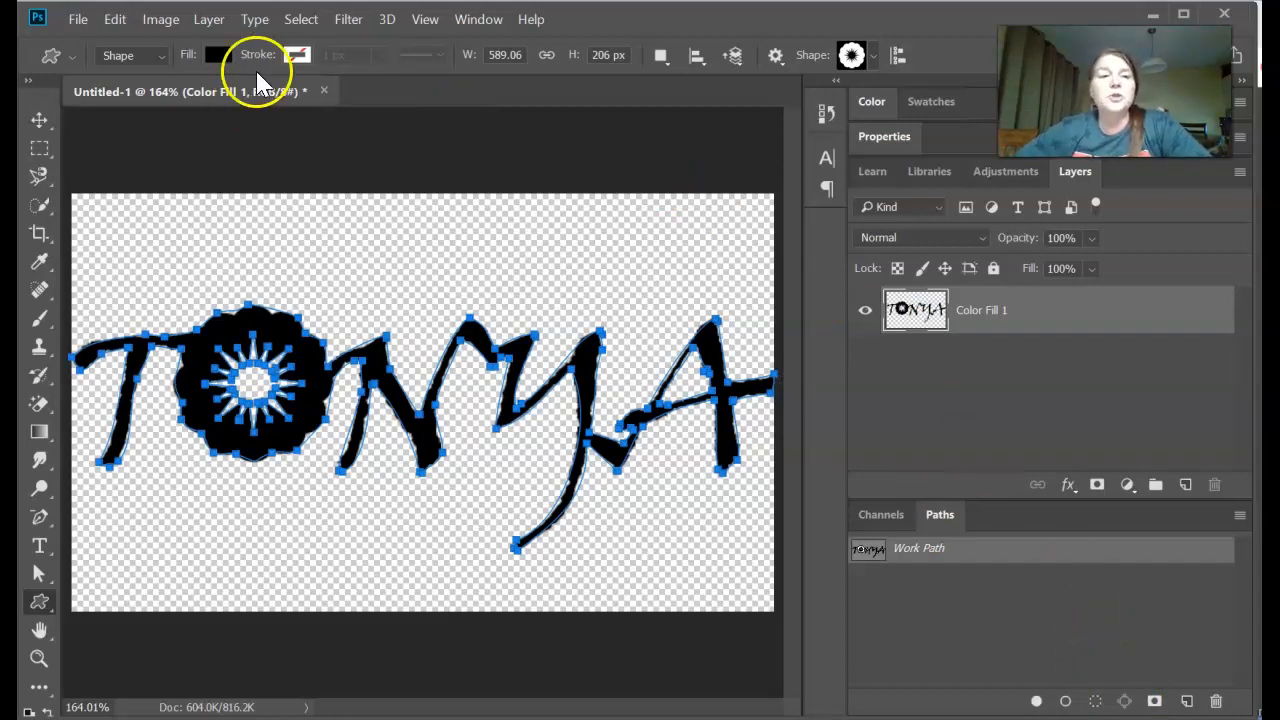
click(115, 20)
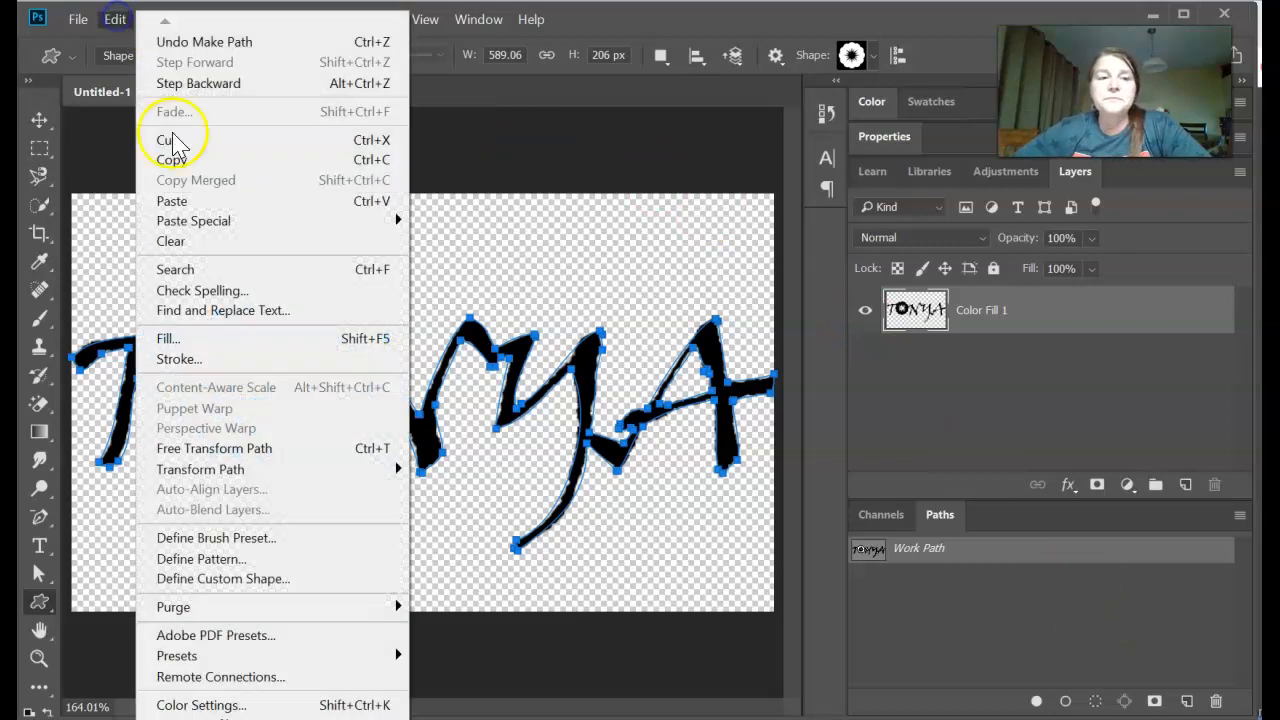
click(283, 588)
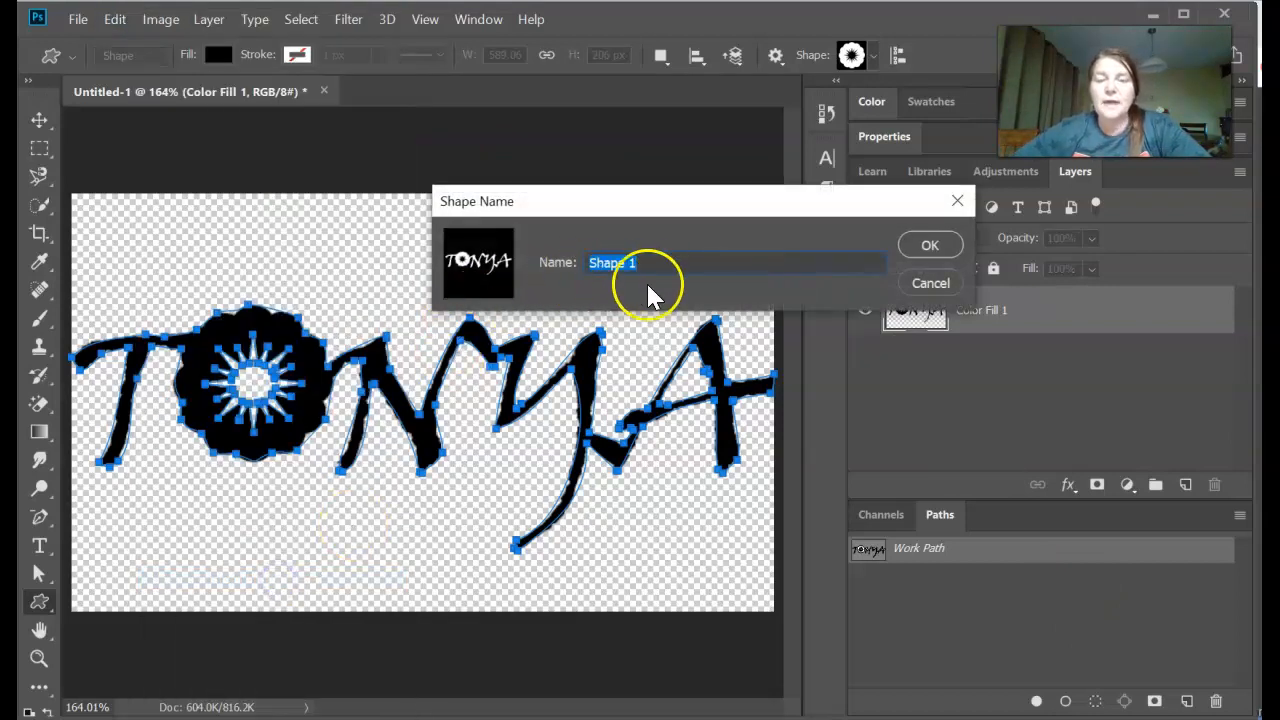
text(TonyaF)
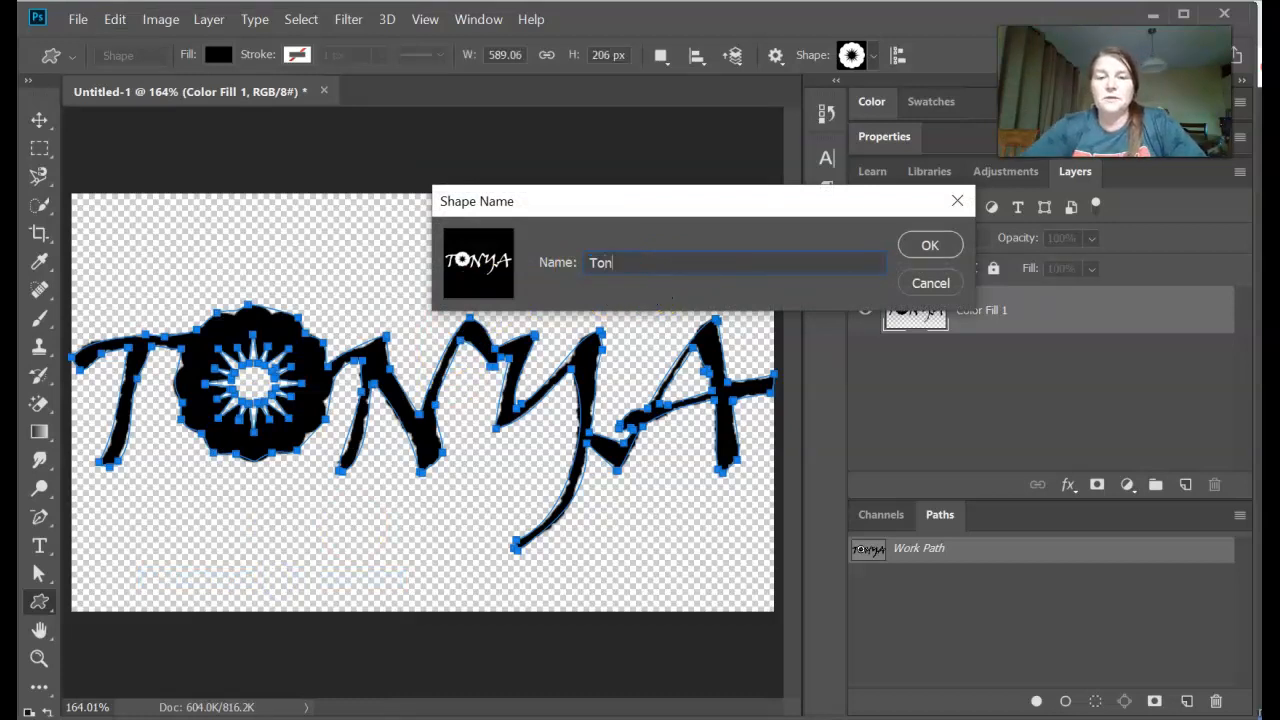
click(930, 245)
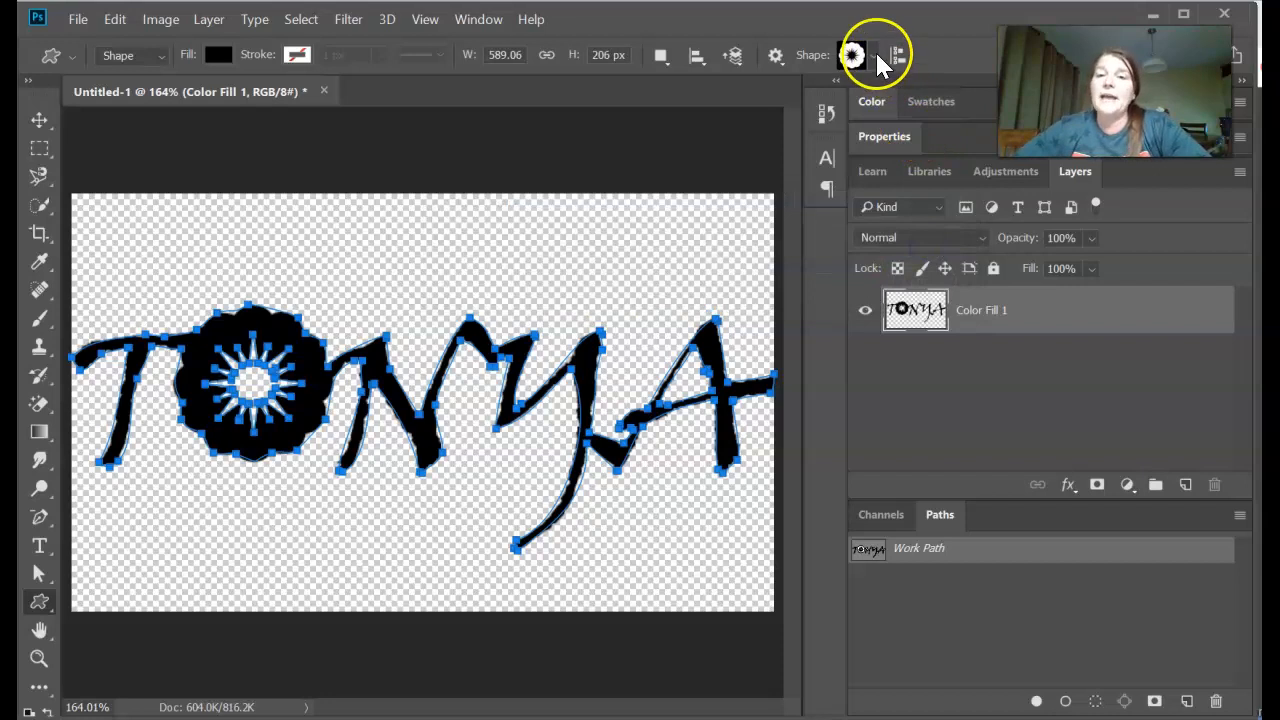
- Draw the newly defined lettering shape on the canvas above the original lettering, about 206 by 106 px
click(872, 56)
drag(947, 122, 946, 209)
click(826, 208)
click(822, 213)
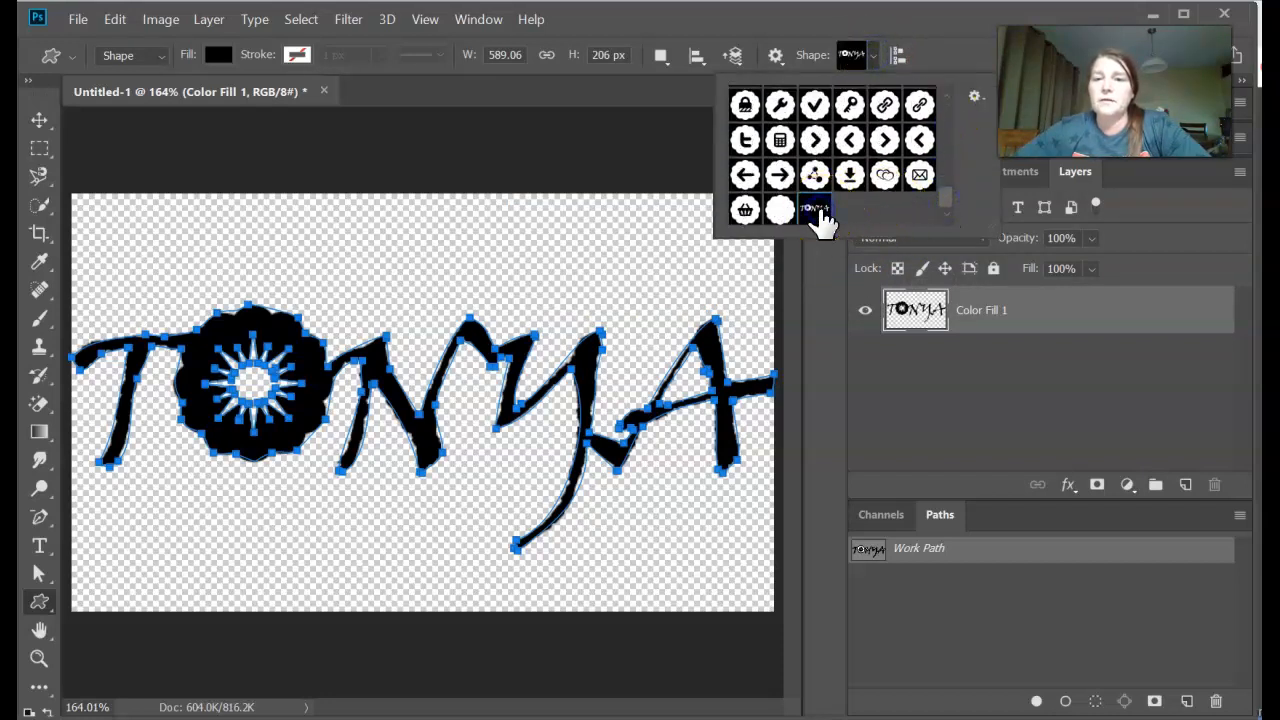
click(988, 322)
click(933, 330)
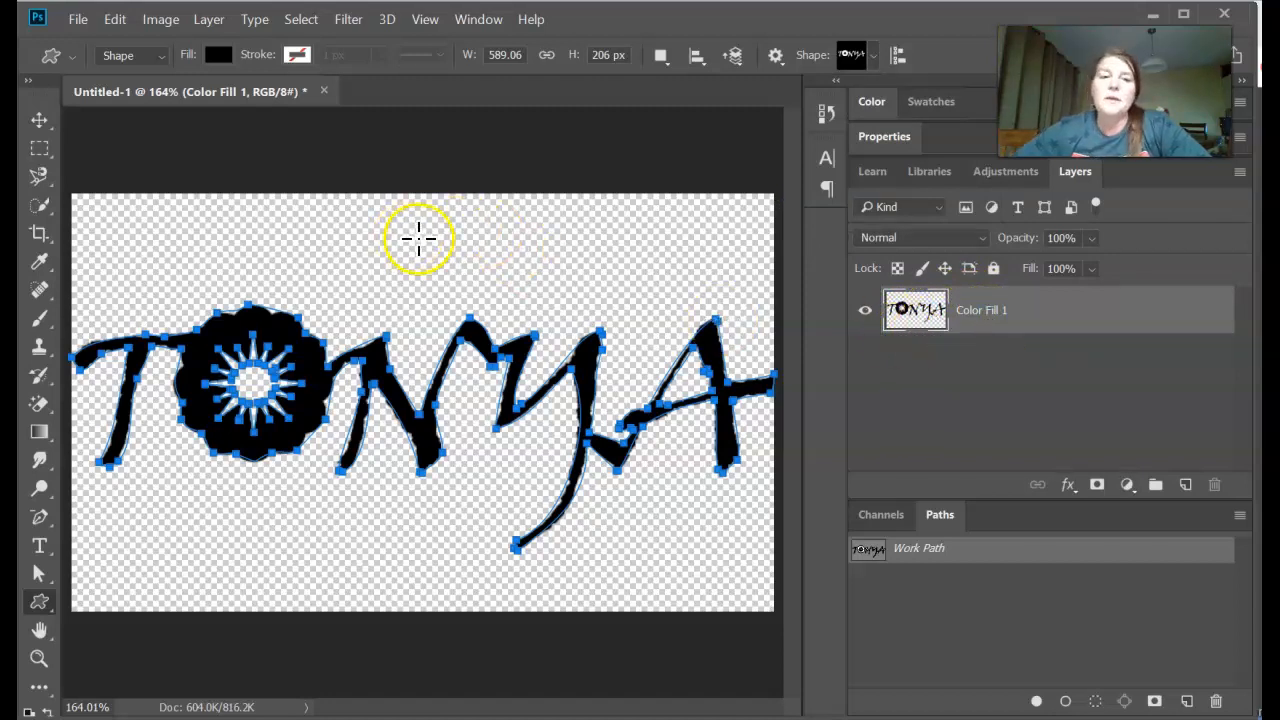
drag(330, 228, 580, 351)
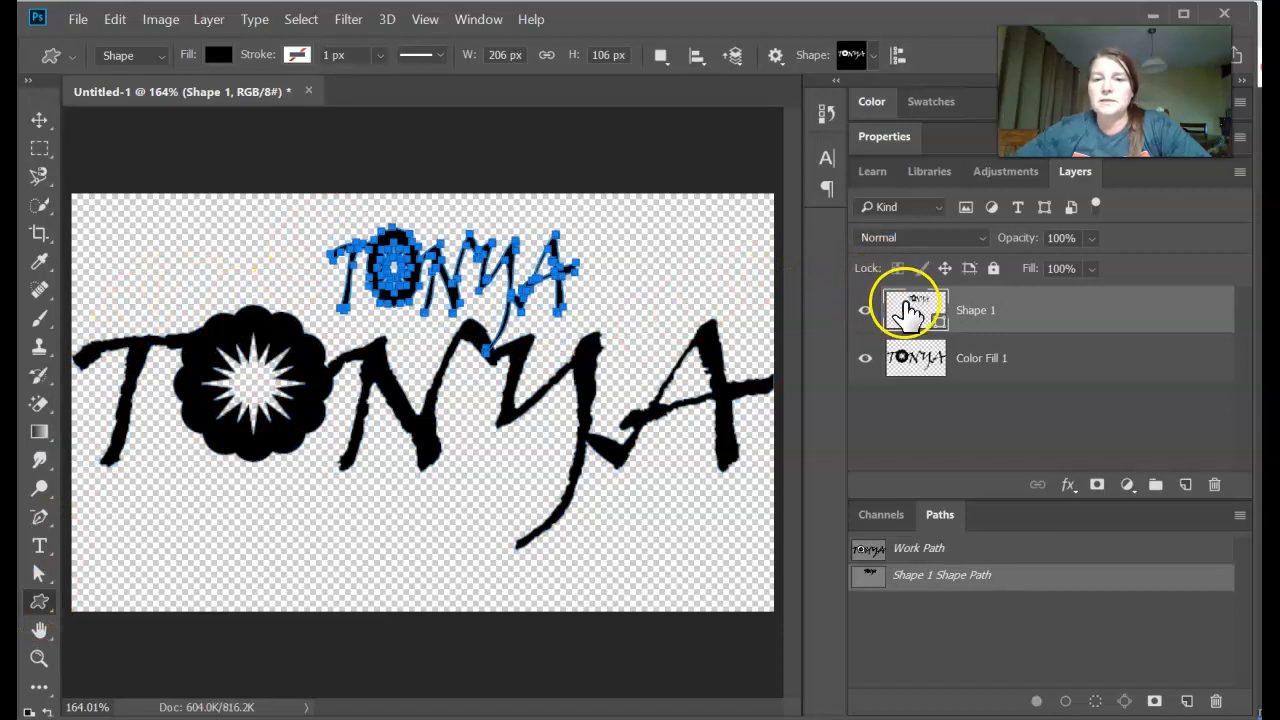
- Select only the Shape 1 layer and move the small lettering below the left part of the original lettering
click(39, 121)
drag(398, 277, 294, 408)
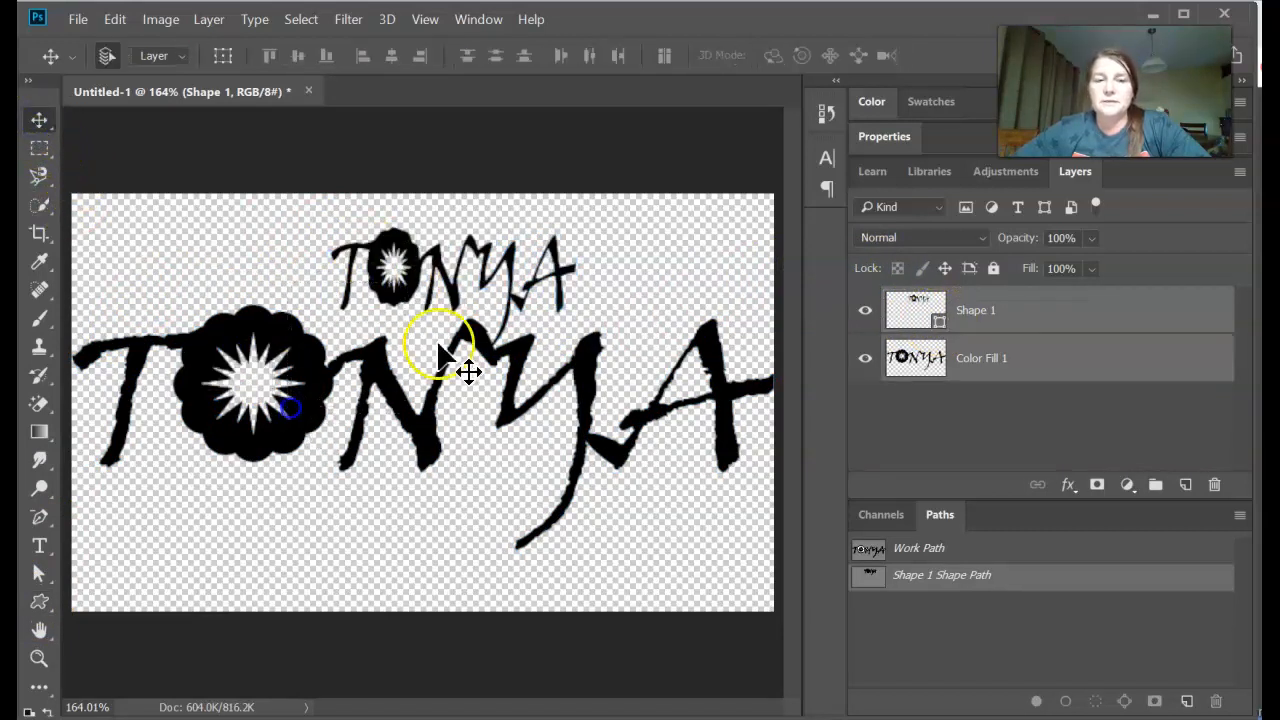
click(987, 360)
click(986, 314)
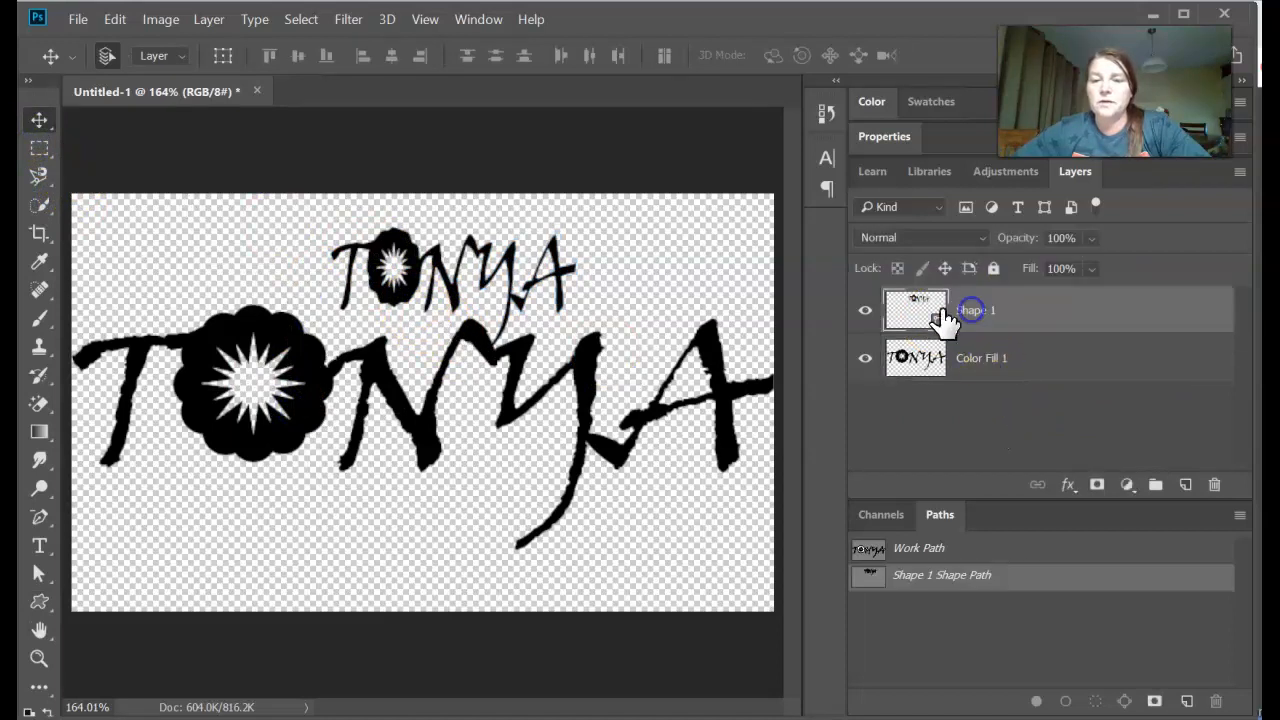
drag(443, 258, 241, 523)
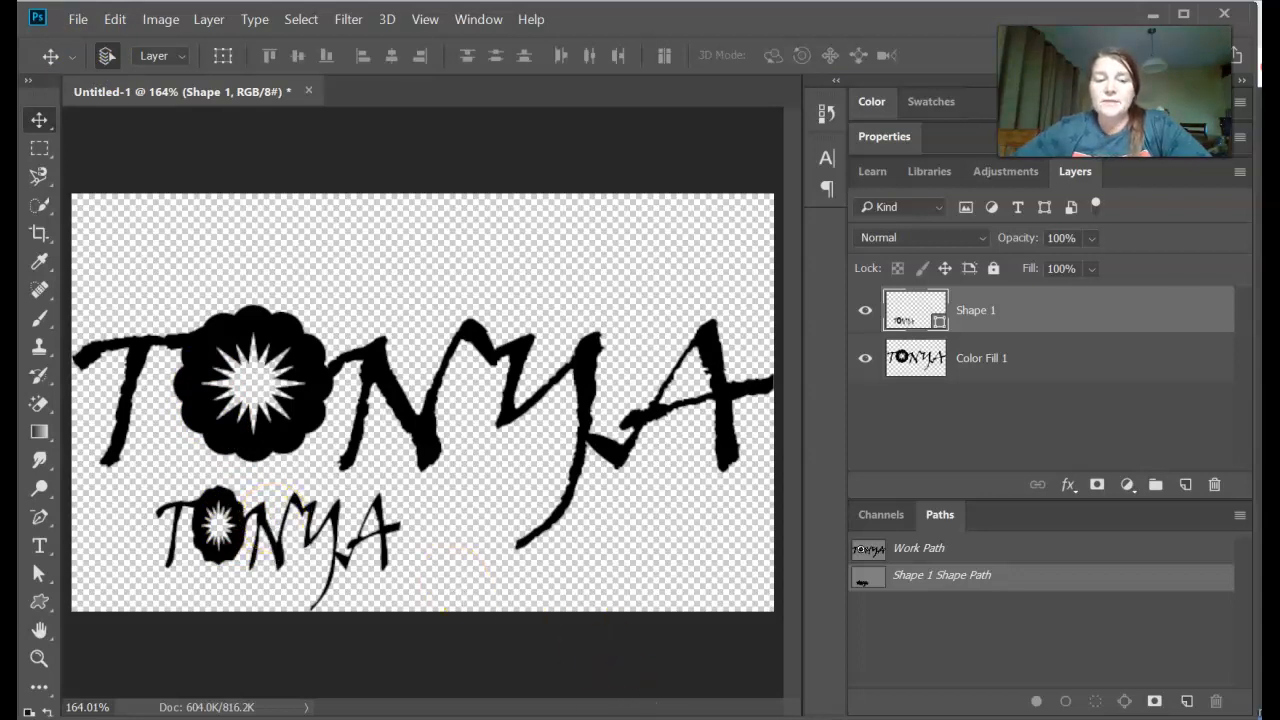
- Switch to the Photopea project and add a new empty layer above Shape 1
click(846, 660)
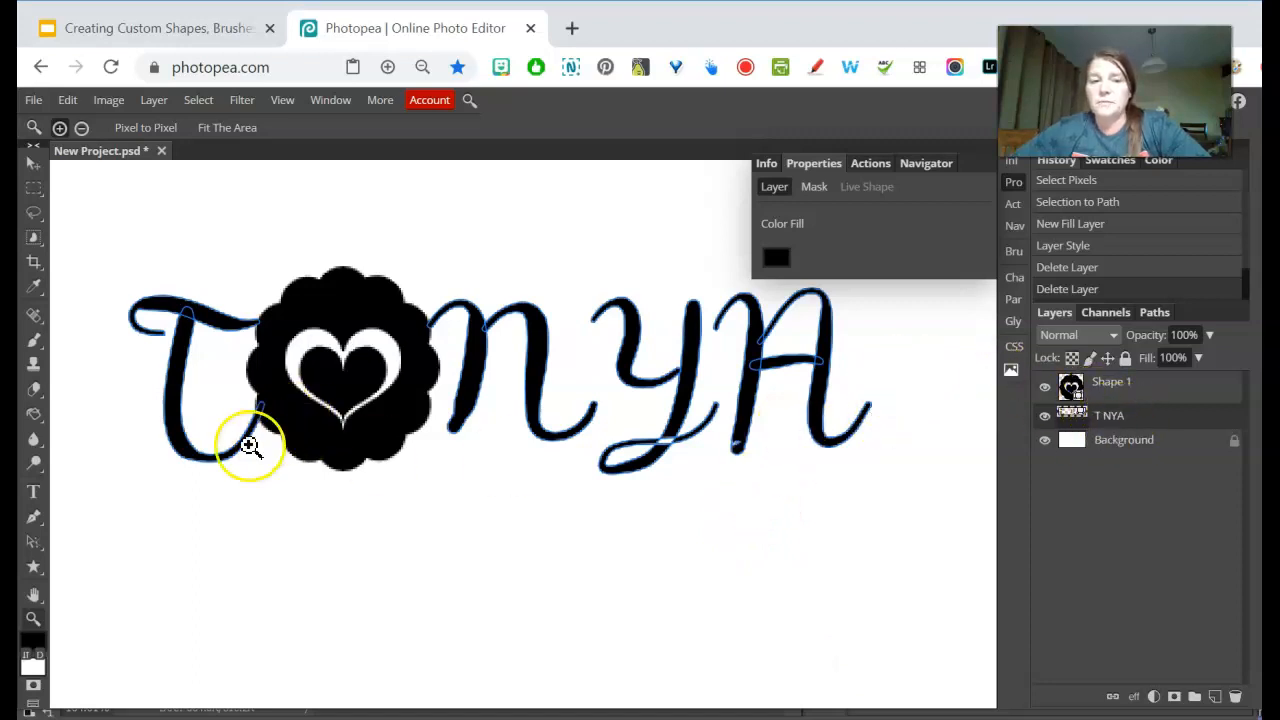
click(1110, 385)
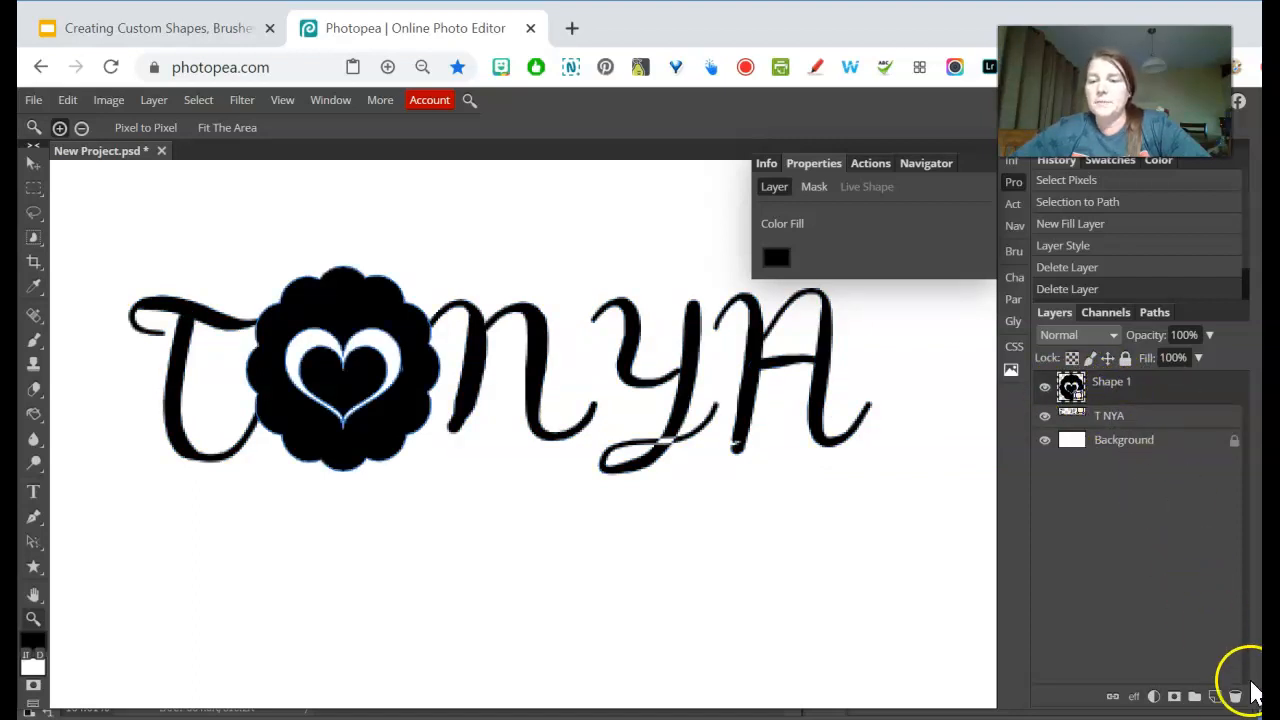
click(1215, 697)
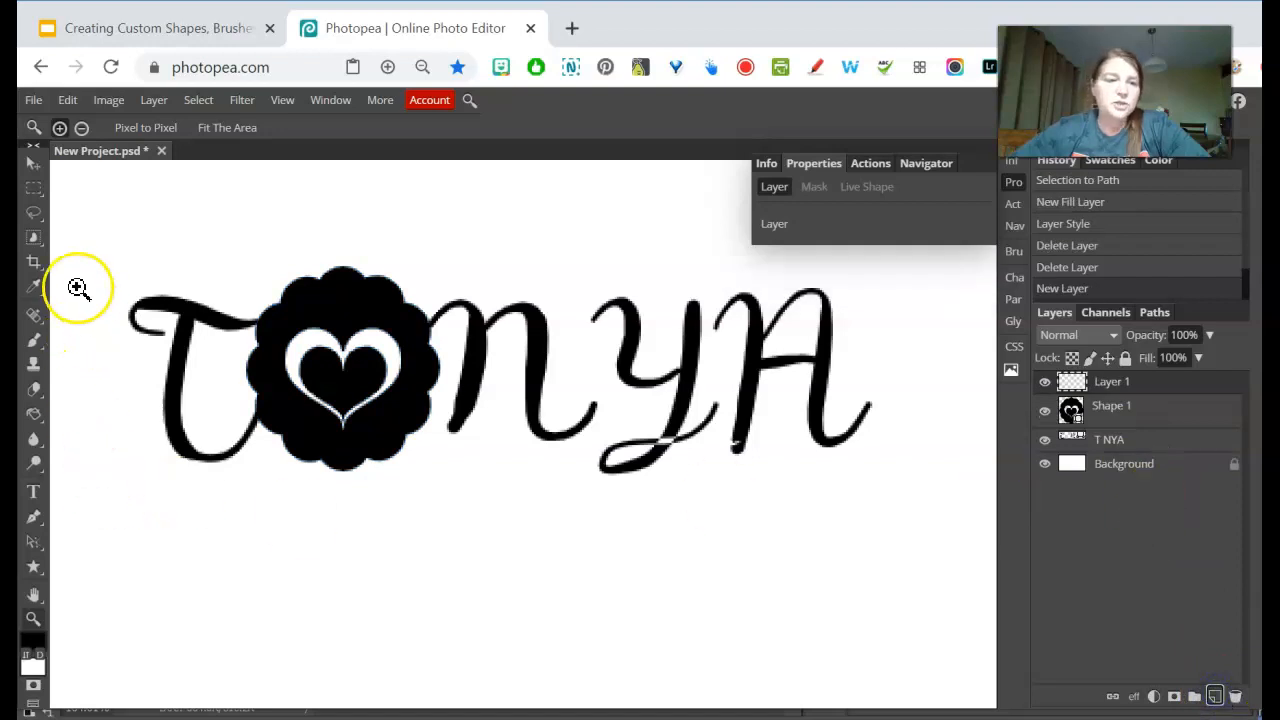
- Paint thin black brush strokes on the new layer joining the N to the Y and the Y to the final A
click(34, 342)
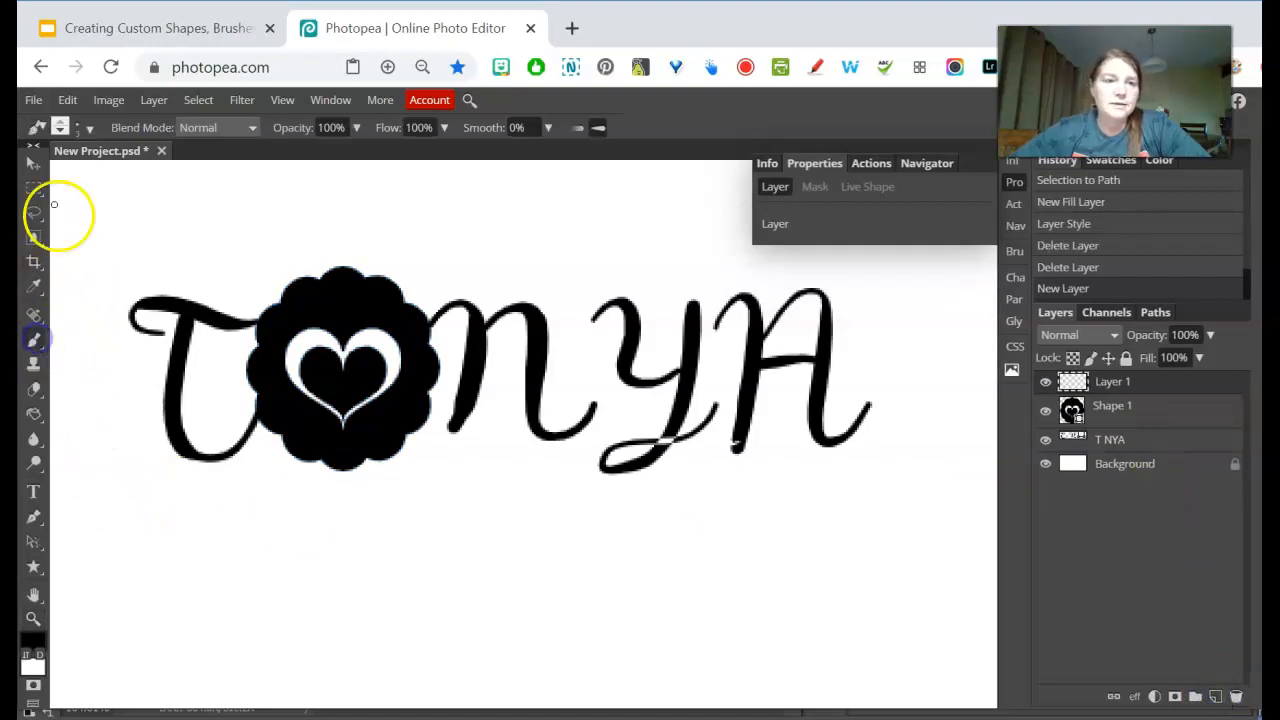
click(33, 618)
click(690, 330)
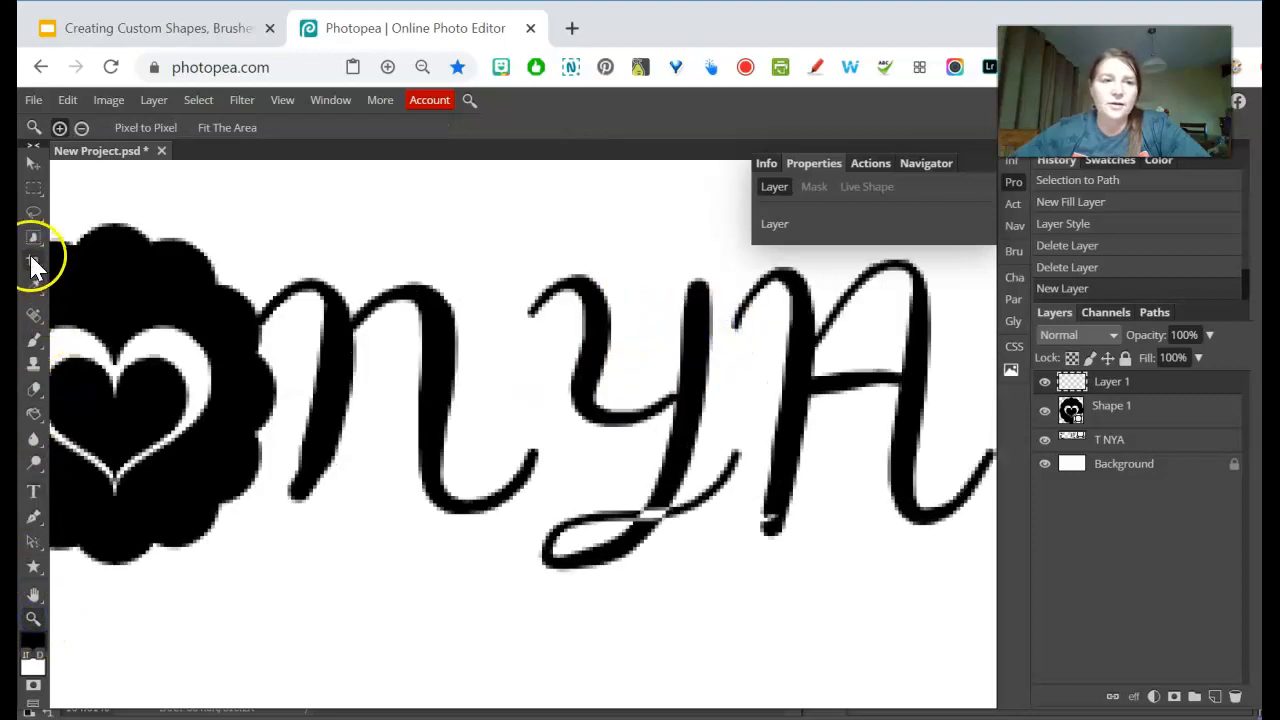
click(34, 342)
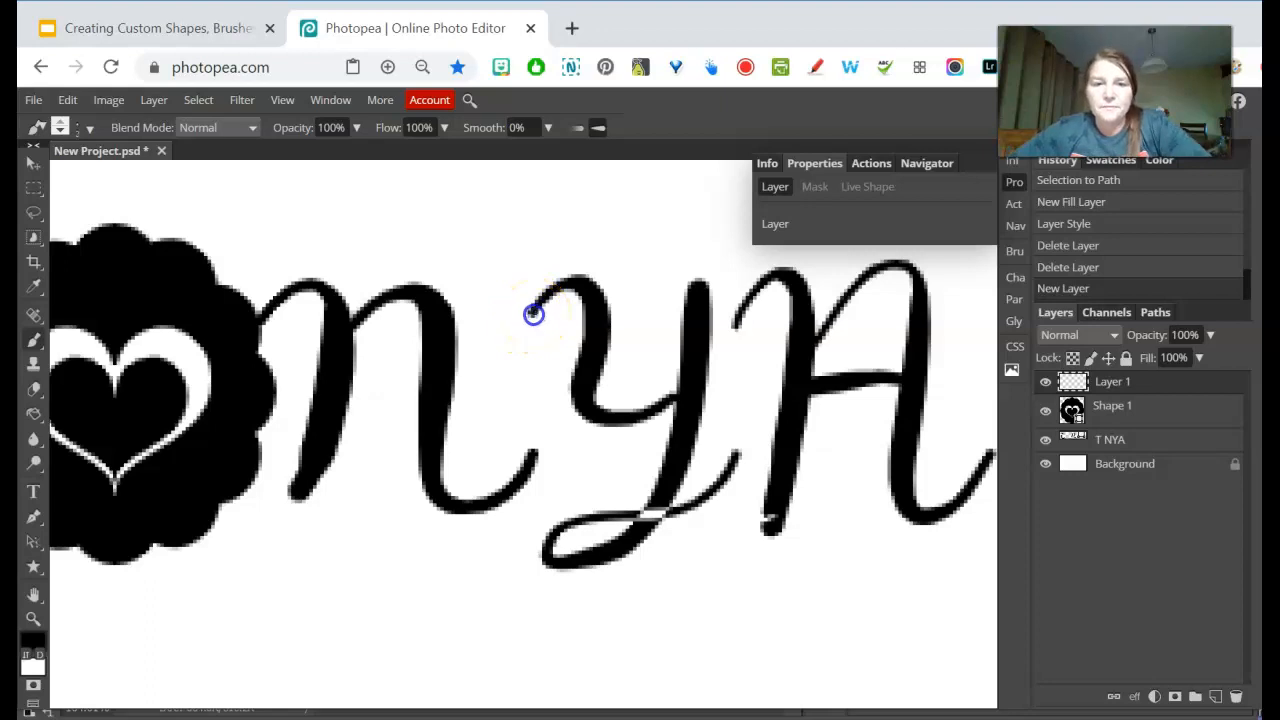
drag(454, 358, 454, 359)
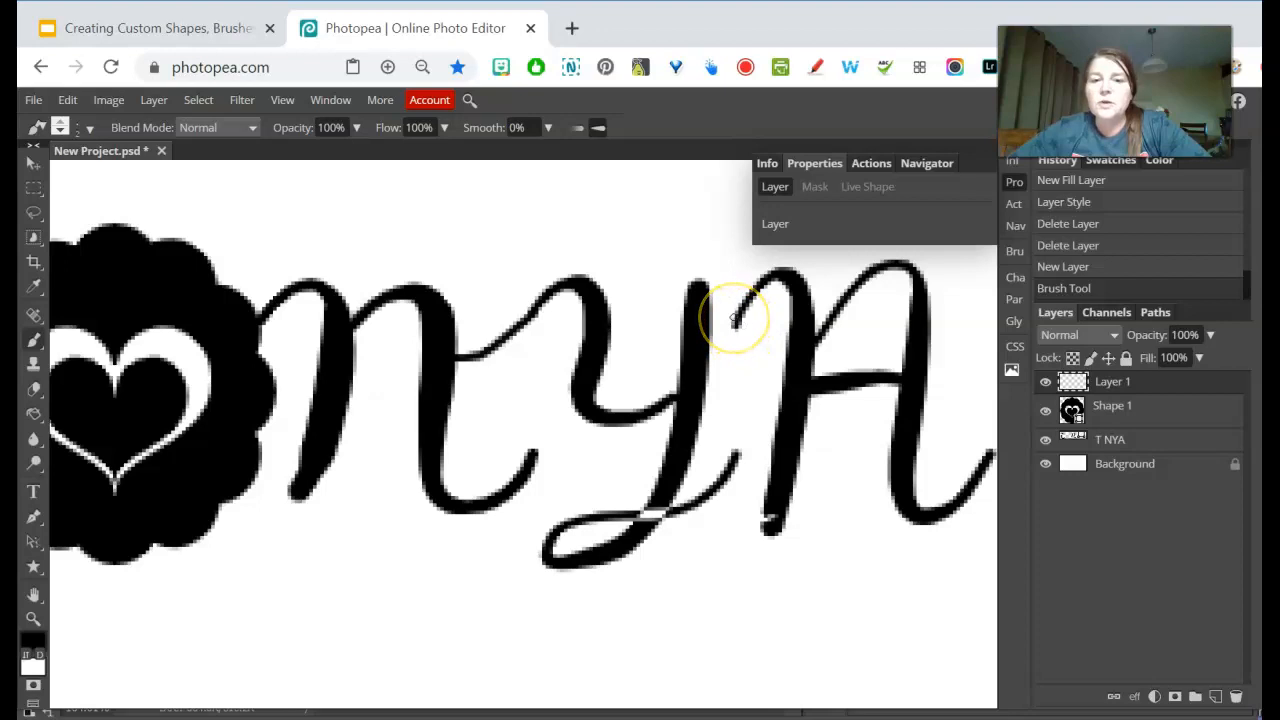
click(697, 362)
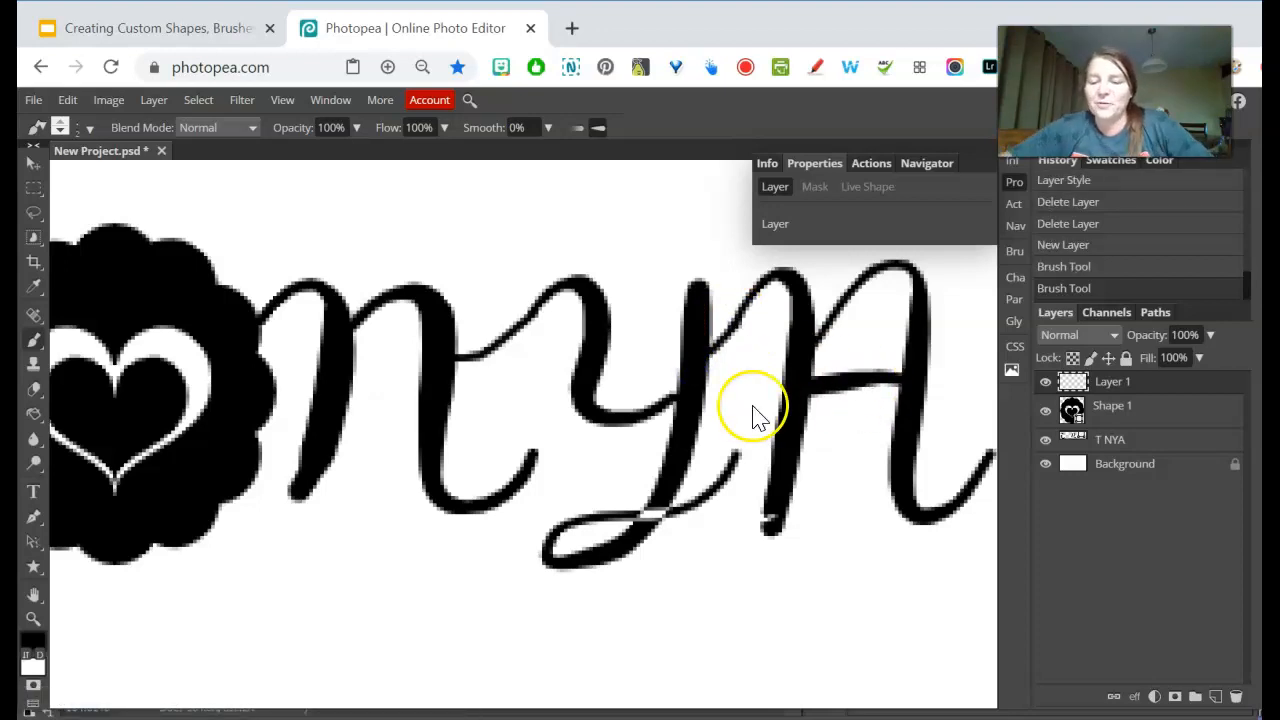
key(ctrl+0)
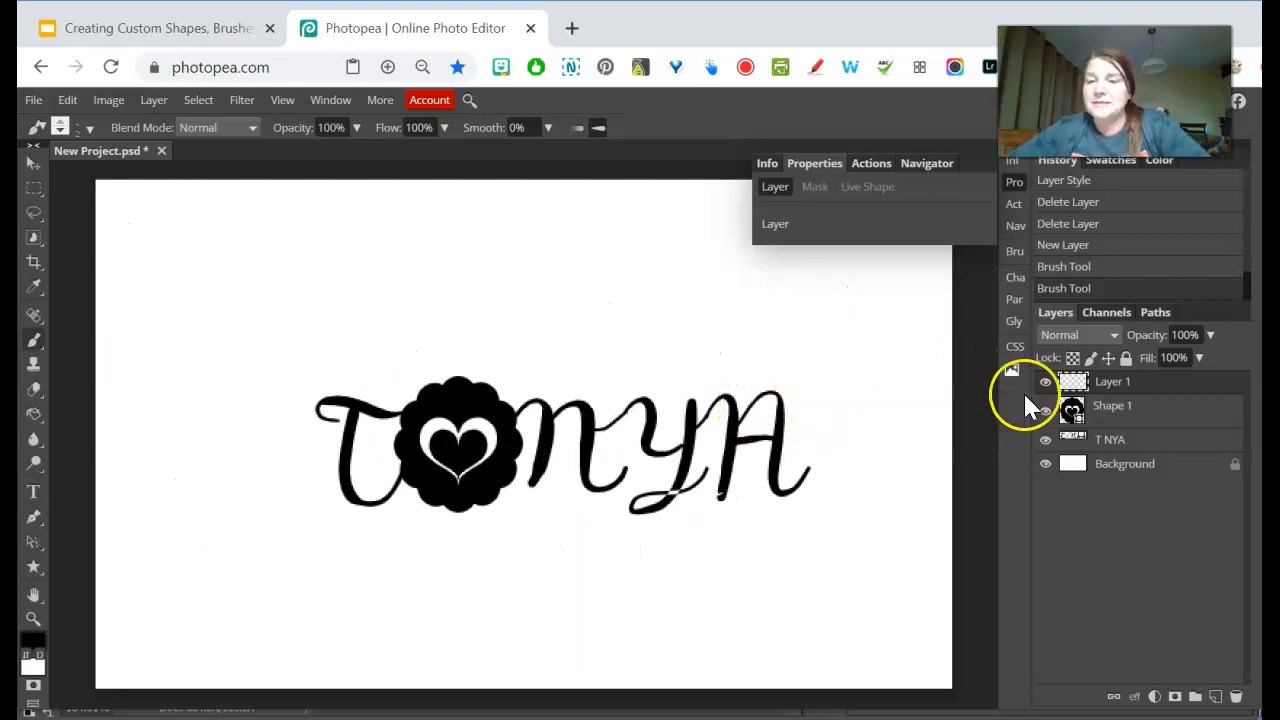
- Rename the painted layer as brush
double_click(1108, 383)
text(brush)
key(Return)
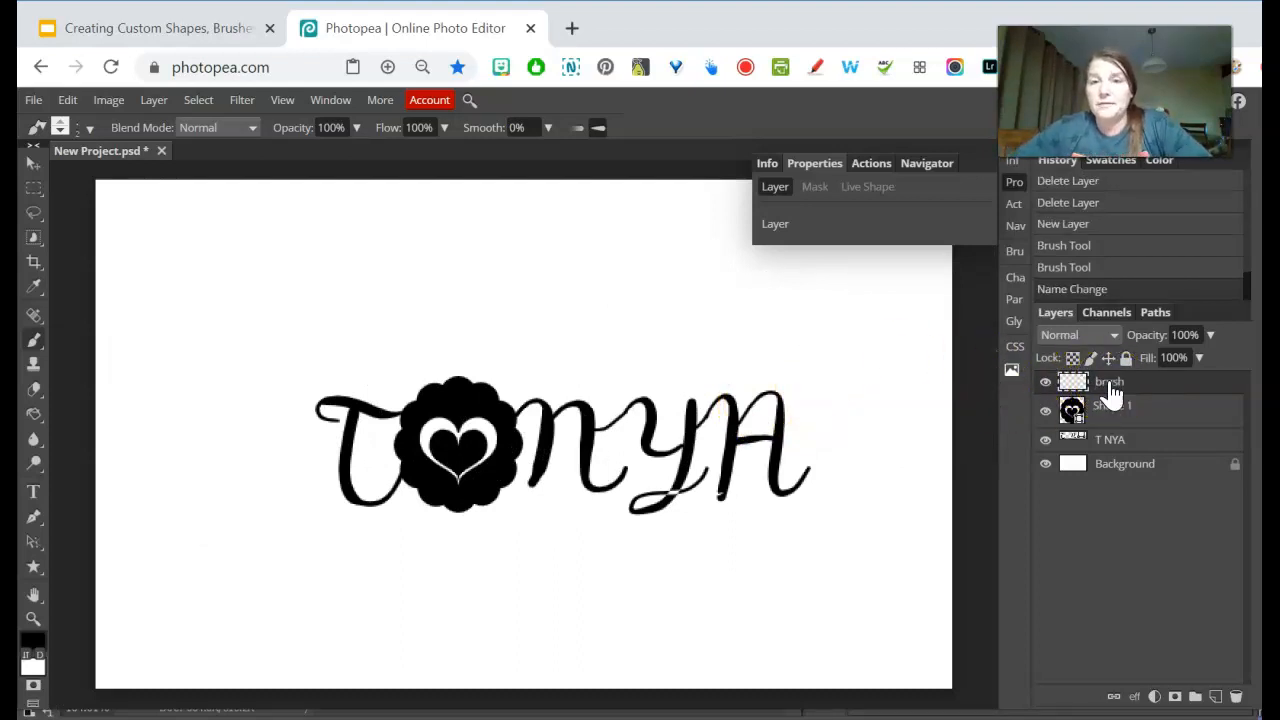
- Select the brush layer's pixels and convert the selection into a work path
mouse_move(1110, 390)
mouse_down()
mouse_move(1063, 409)
mouse_move(1060, 374)
mouse_move(1086, 391)
mouse_move(1073, 390)
mouse_up()
ctrl+click(1073, 386)
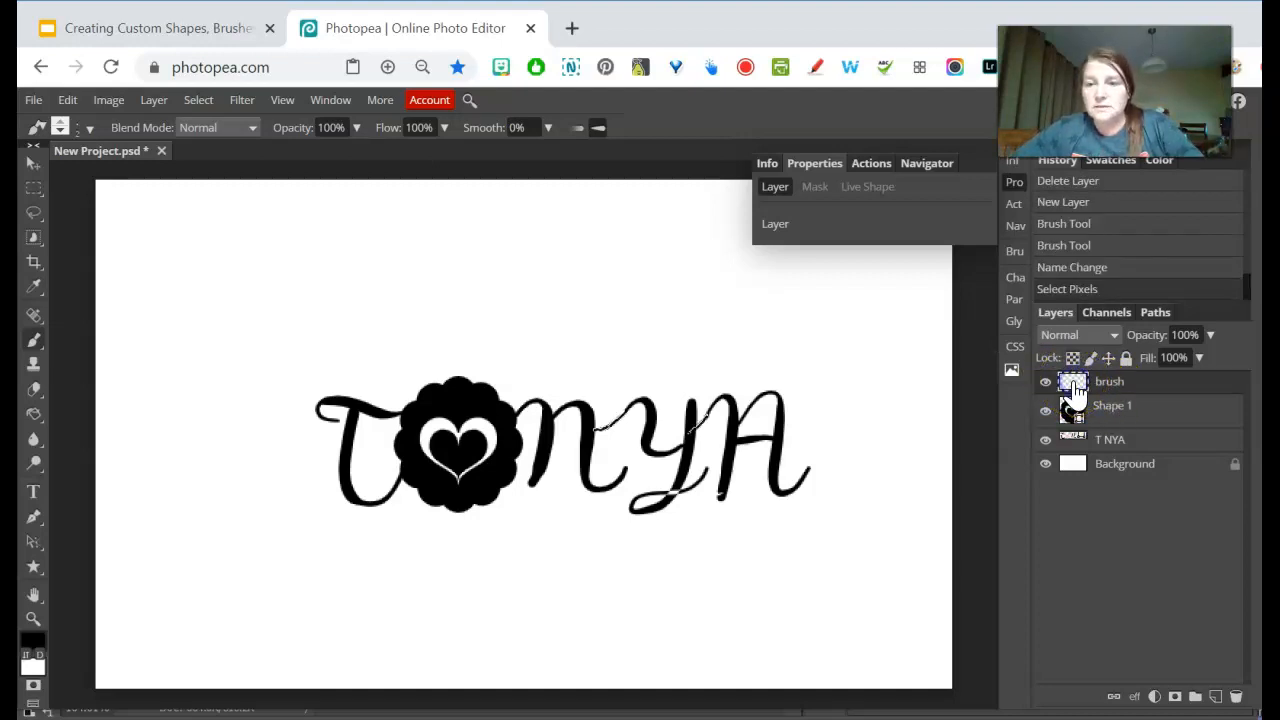
click(1156, 316)
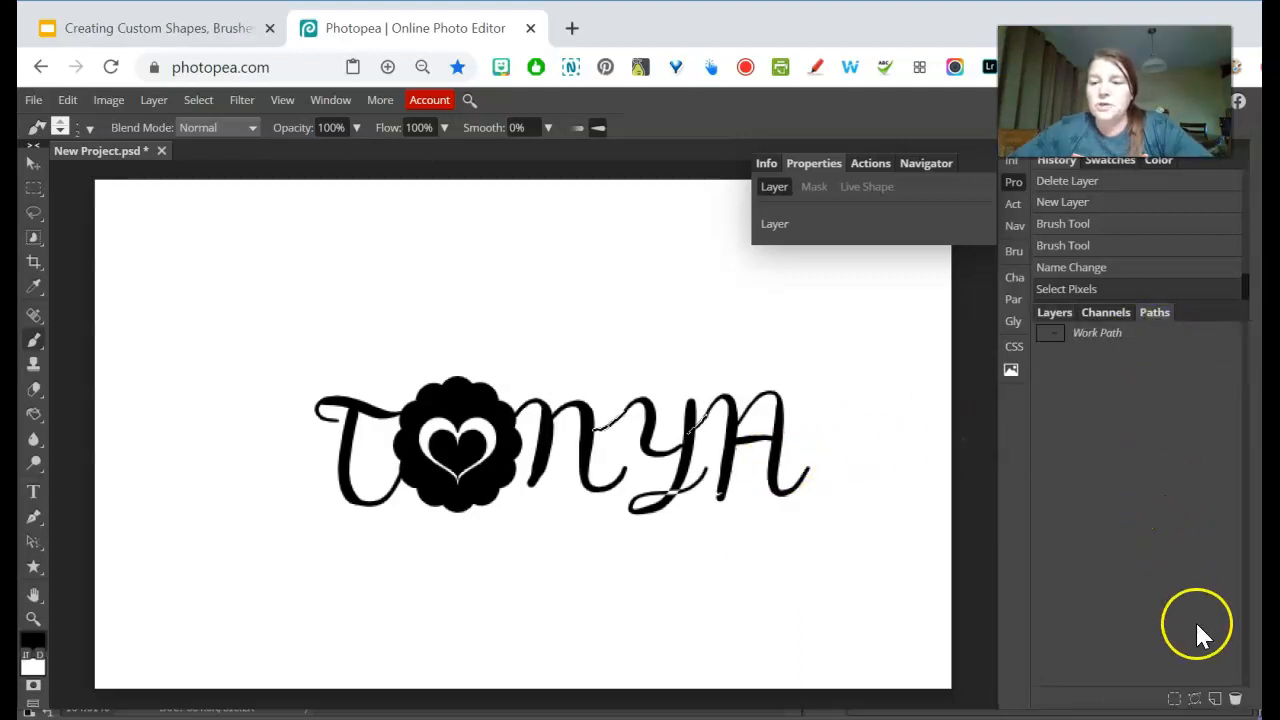
click(1195, 699)
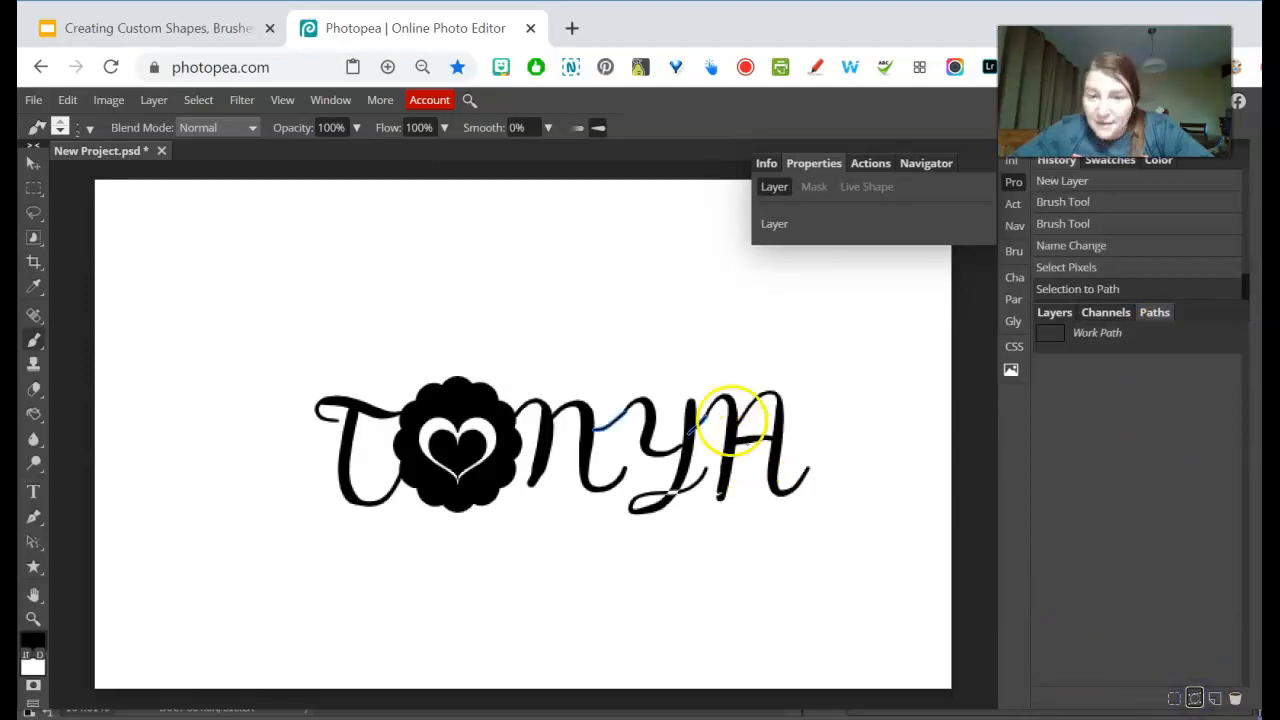
scroll(675, 395, up, 2)
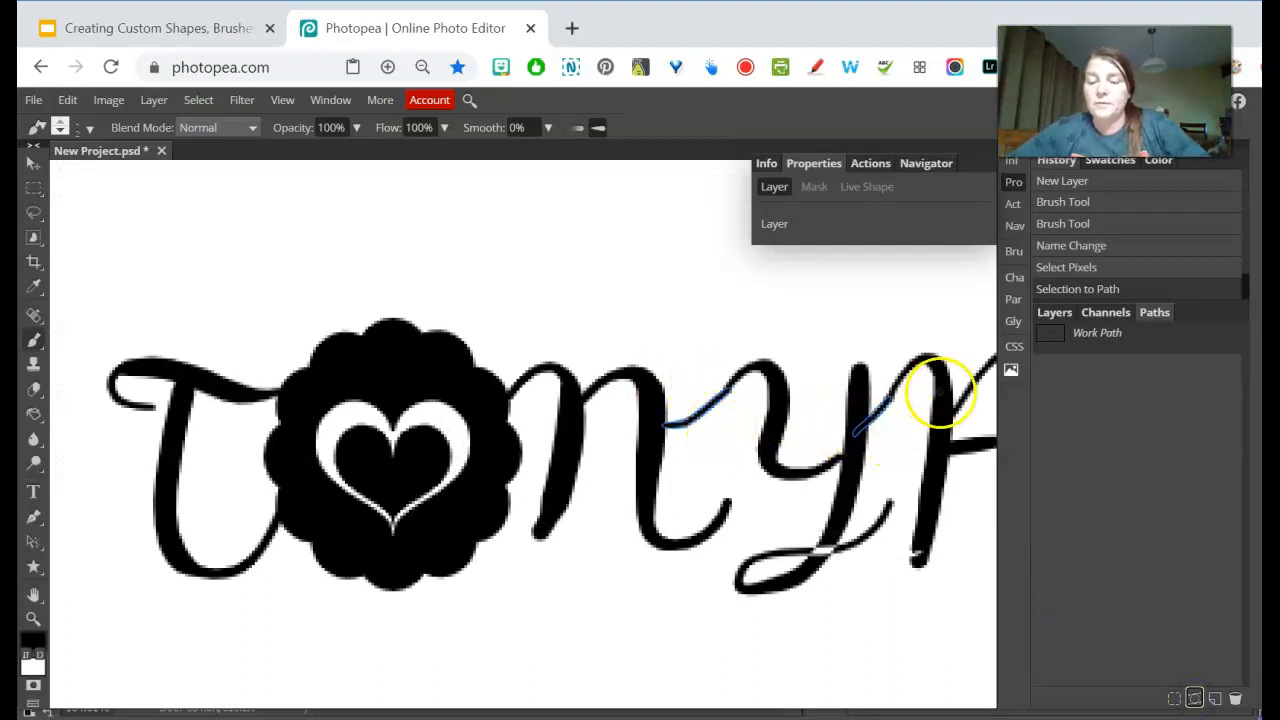
scroll(942, 396, down, 1)
scroll(948, 403, down, 1)
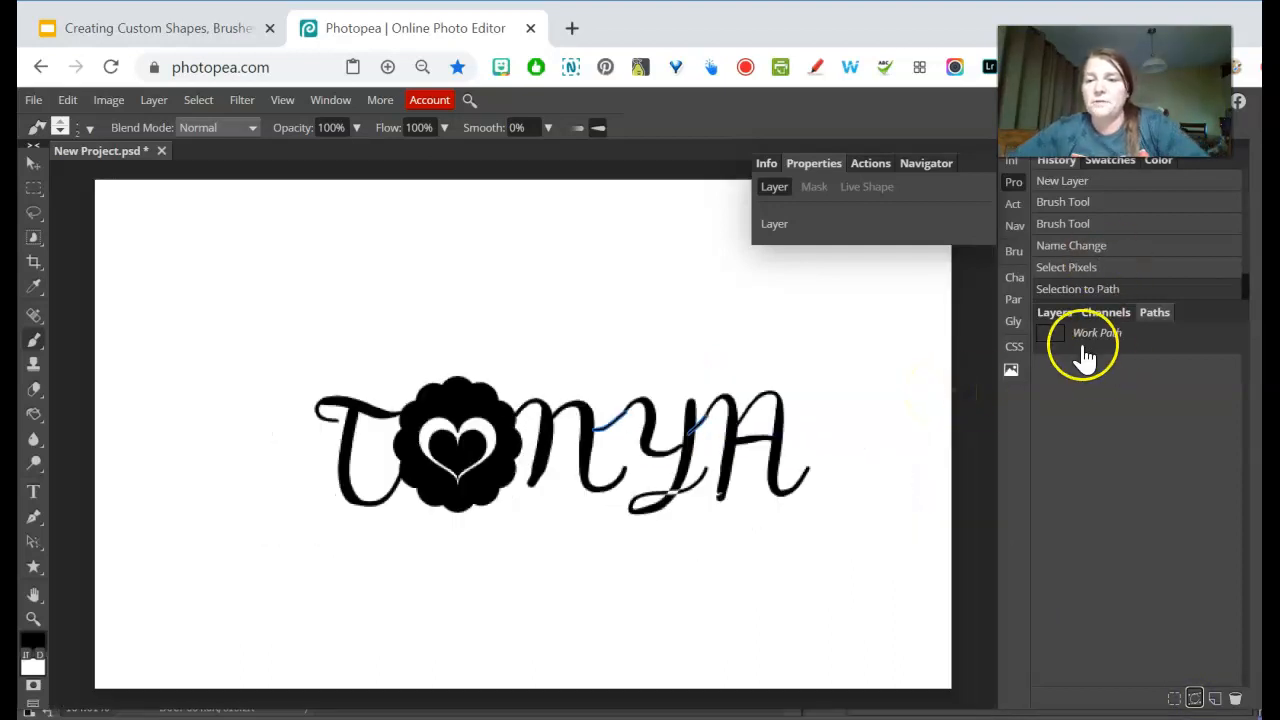
- Replace the brush layer with a black Color Fill layer shaped by the work path, and delete the brush layer
click(1055, 312)
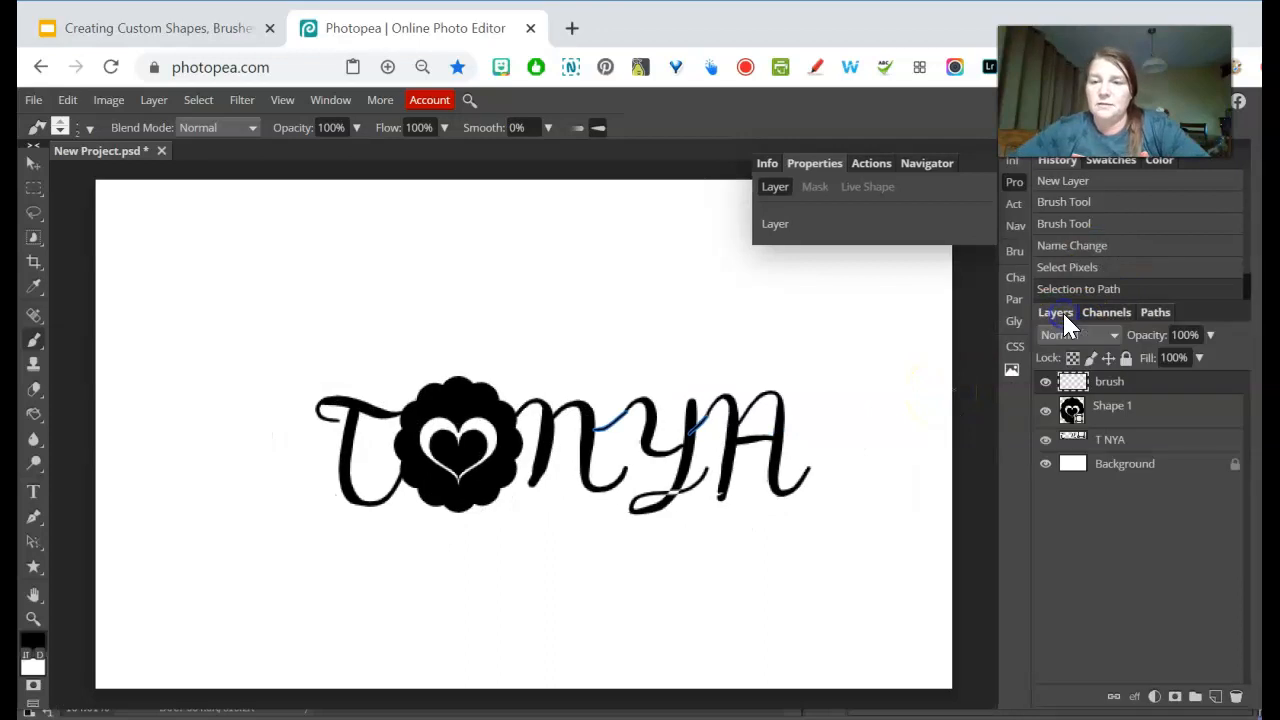
click(1156, 697)
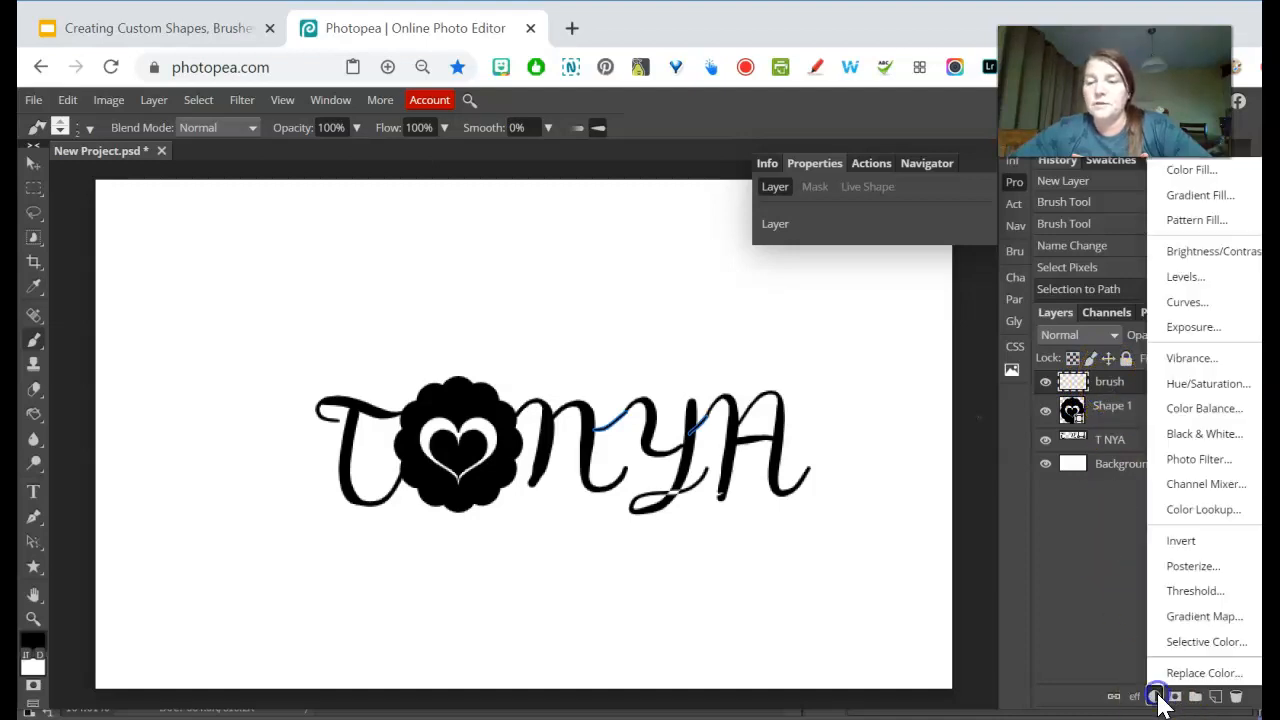
click(1205, 180)
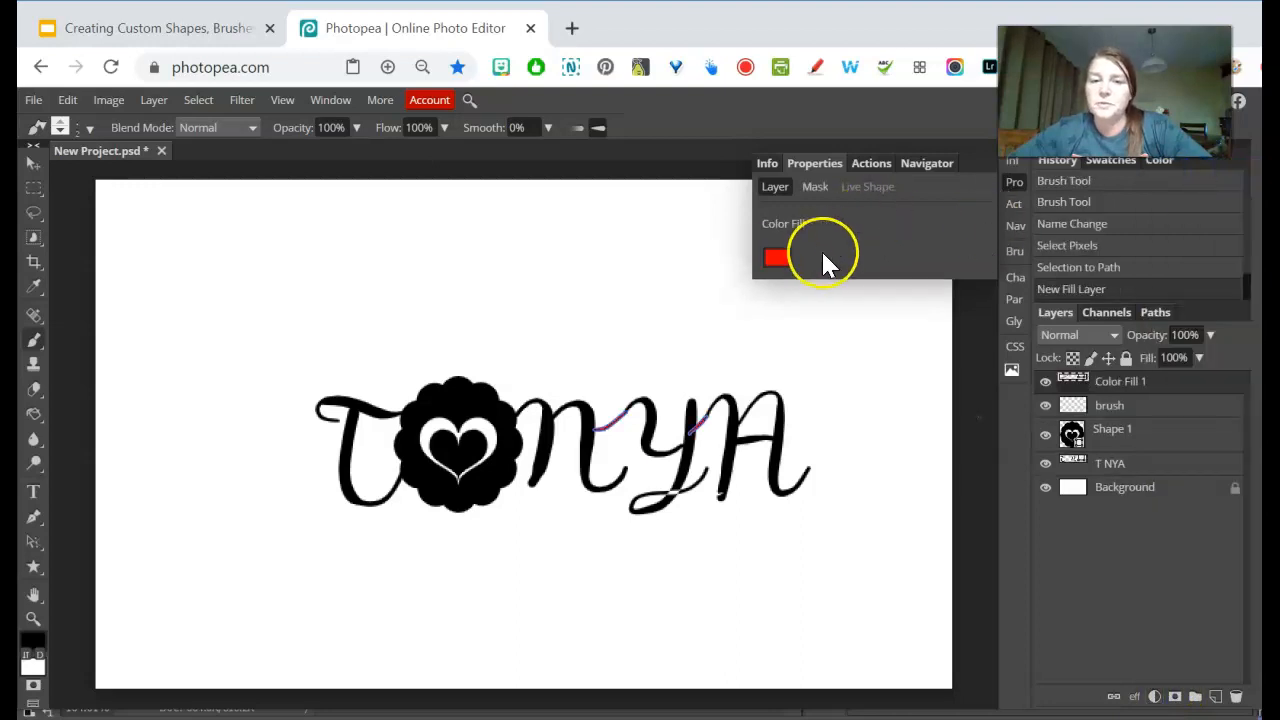
click(778, 259)
click(392, 419)
click(445, 445)
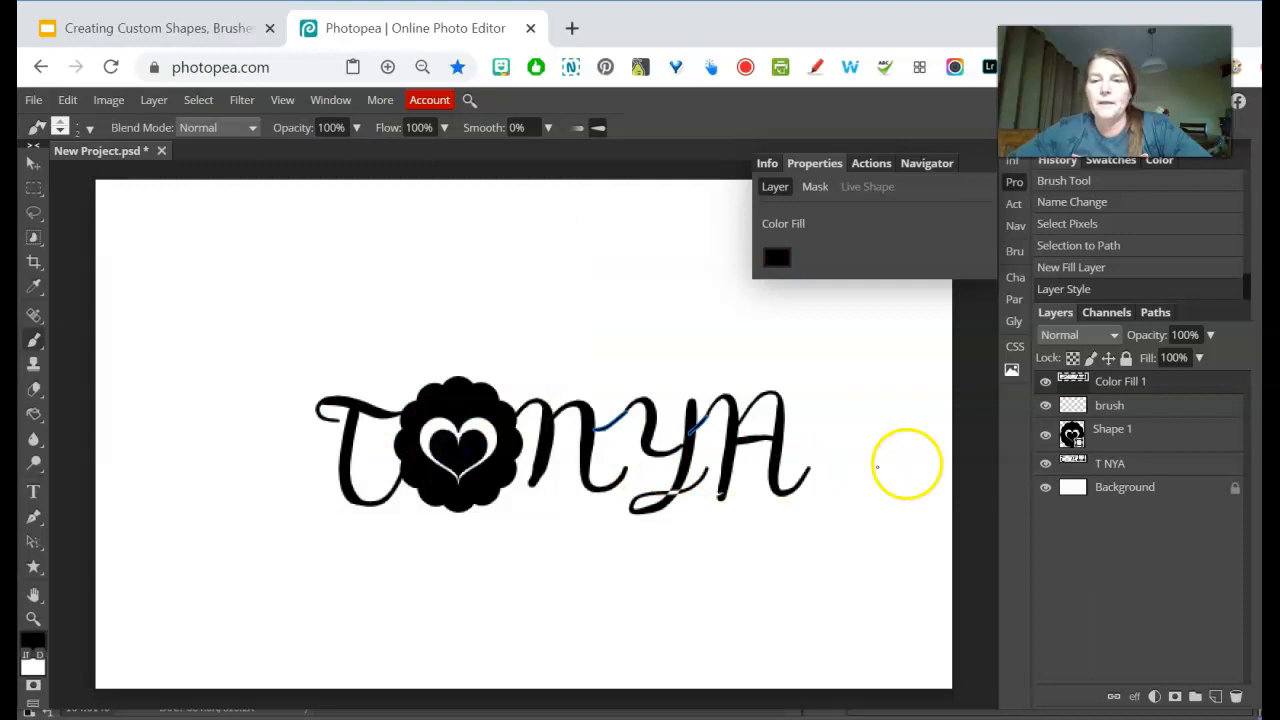
click(1120, 410)
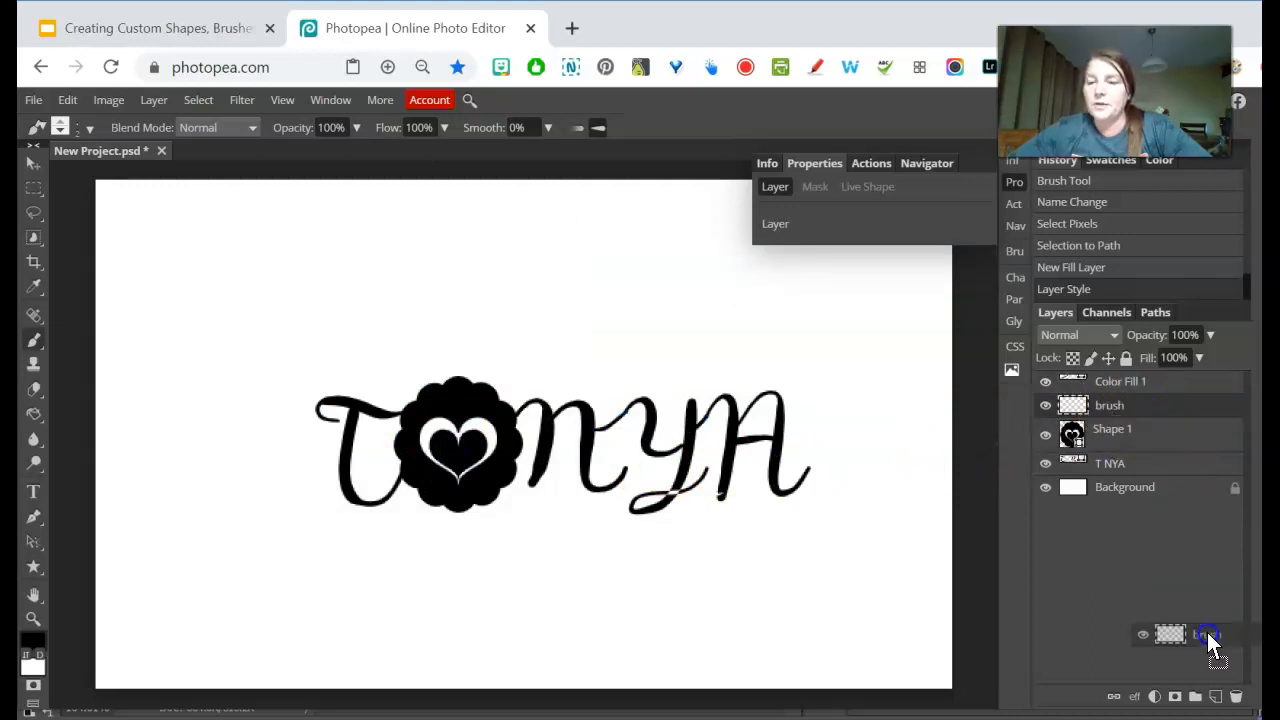
click(1236, 697)
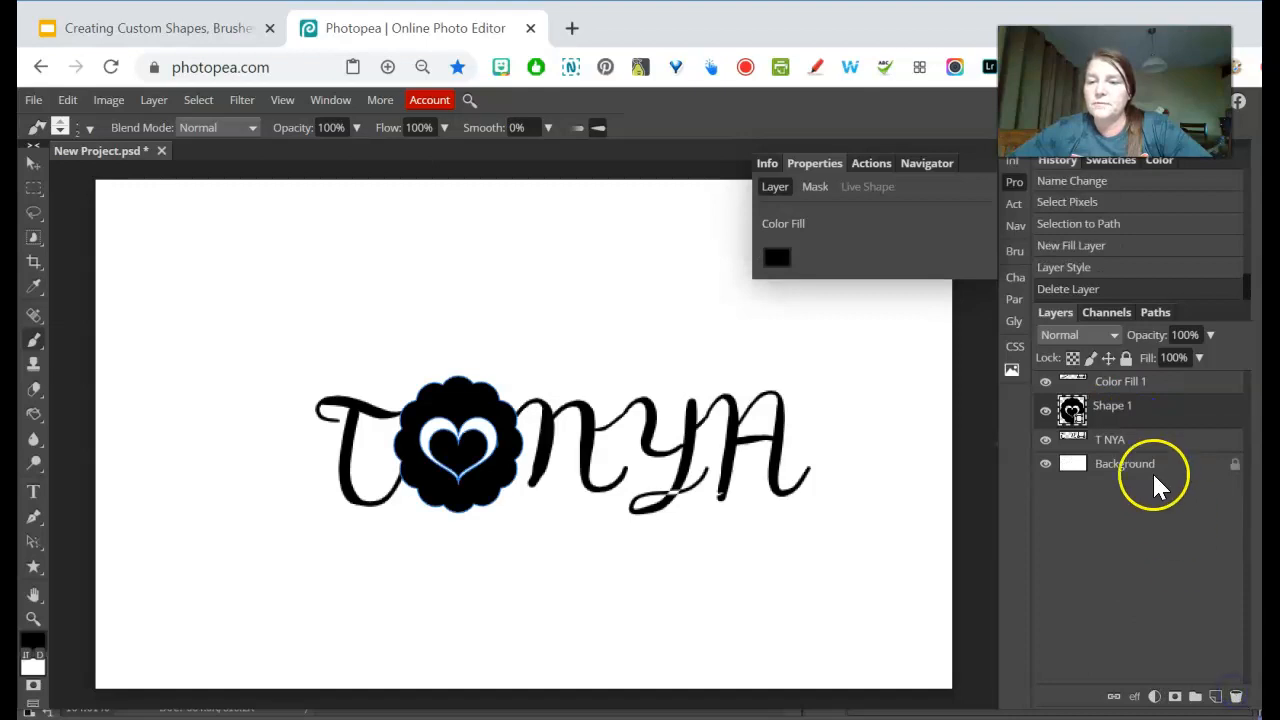
- Merge the Color Fill 1, Shape 1 and lettering layers into a single layer
click(1126, 405)
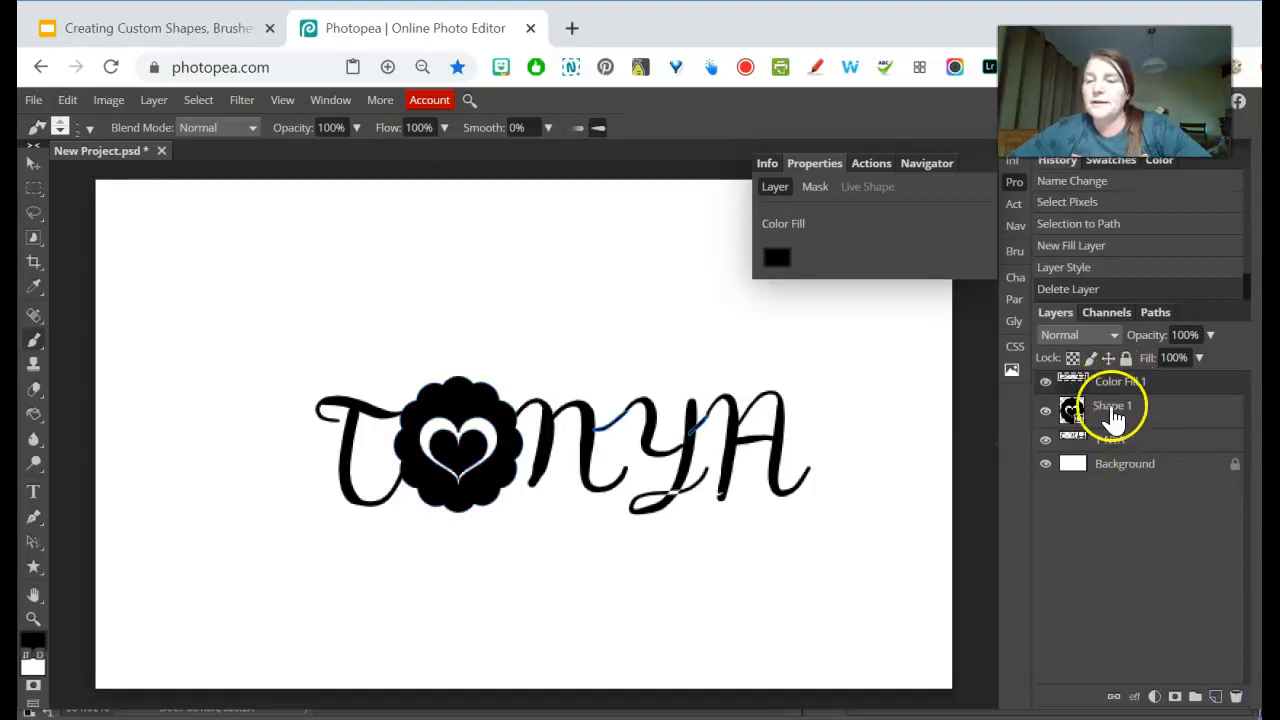
click(1120, 432)
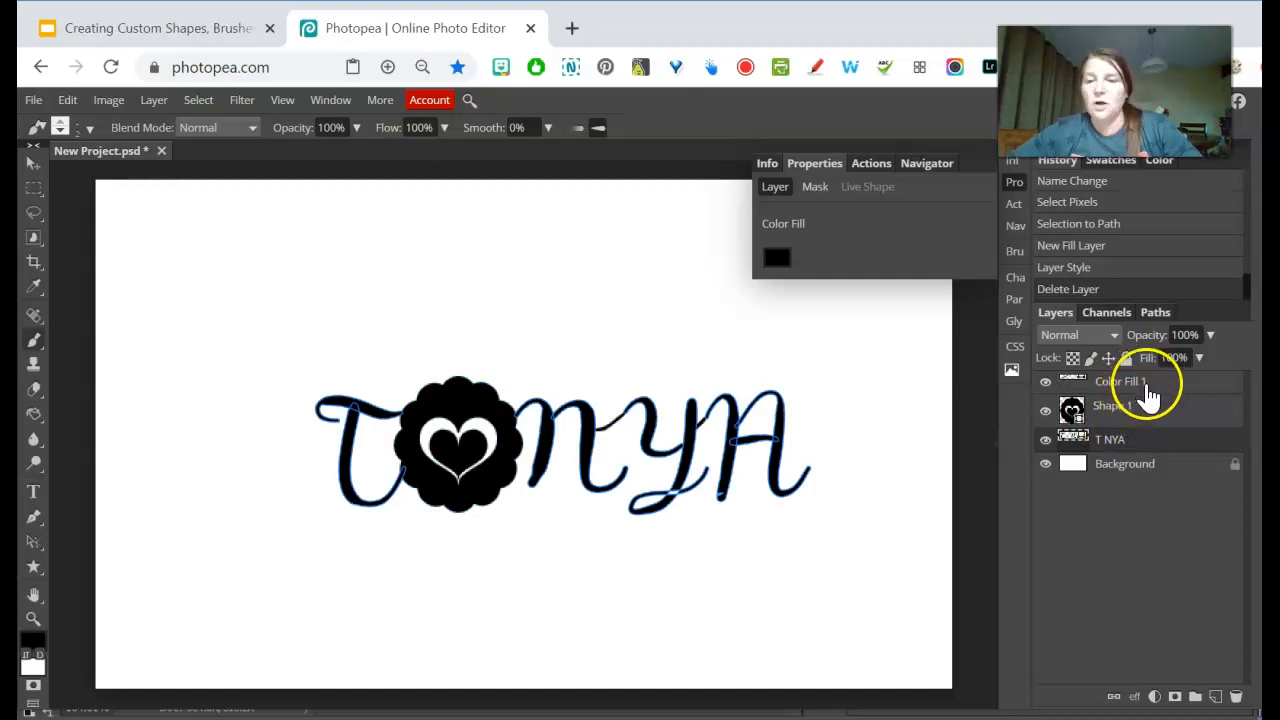
shift+click(1149, 384)
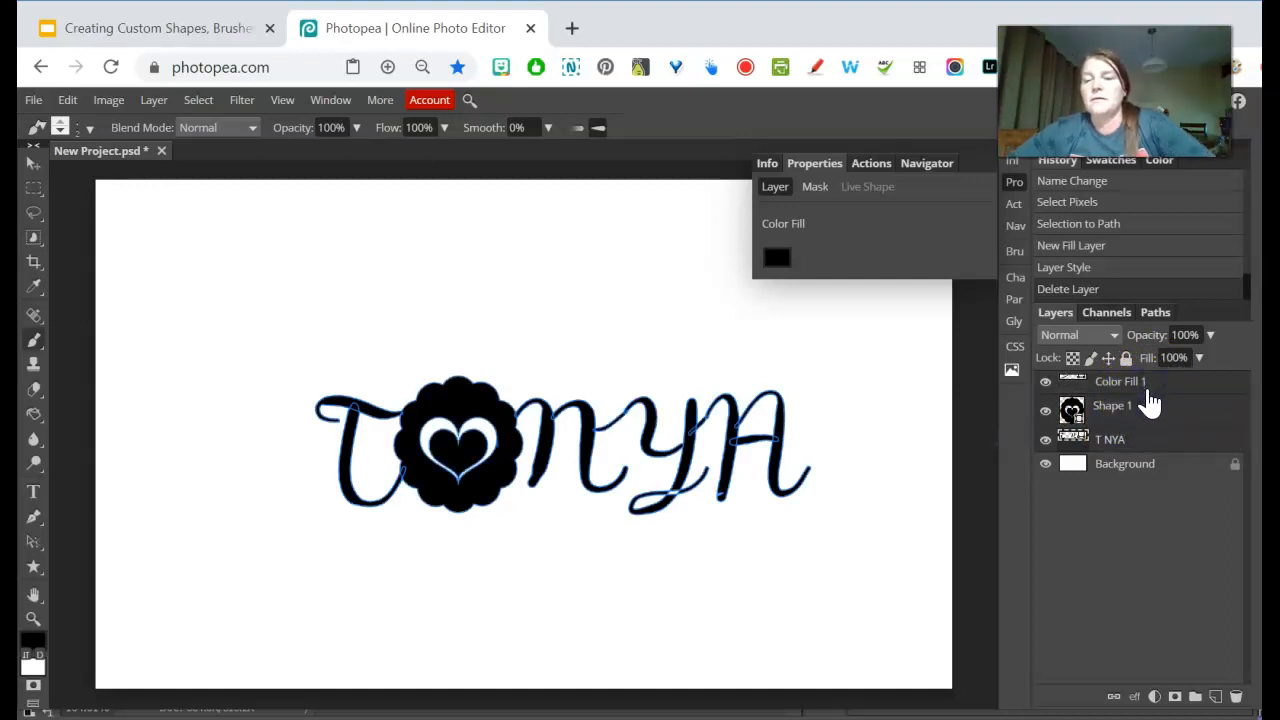
right_click(1149, 395)
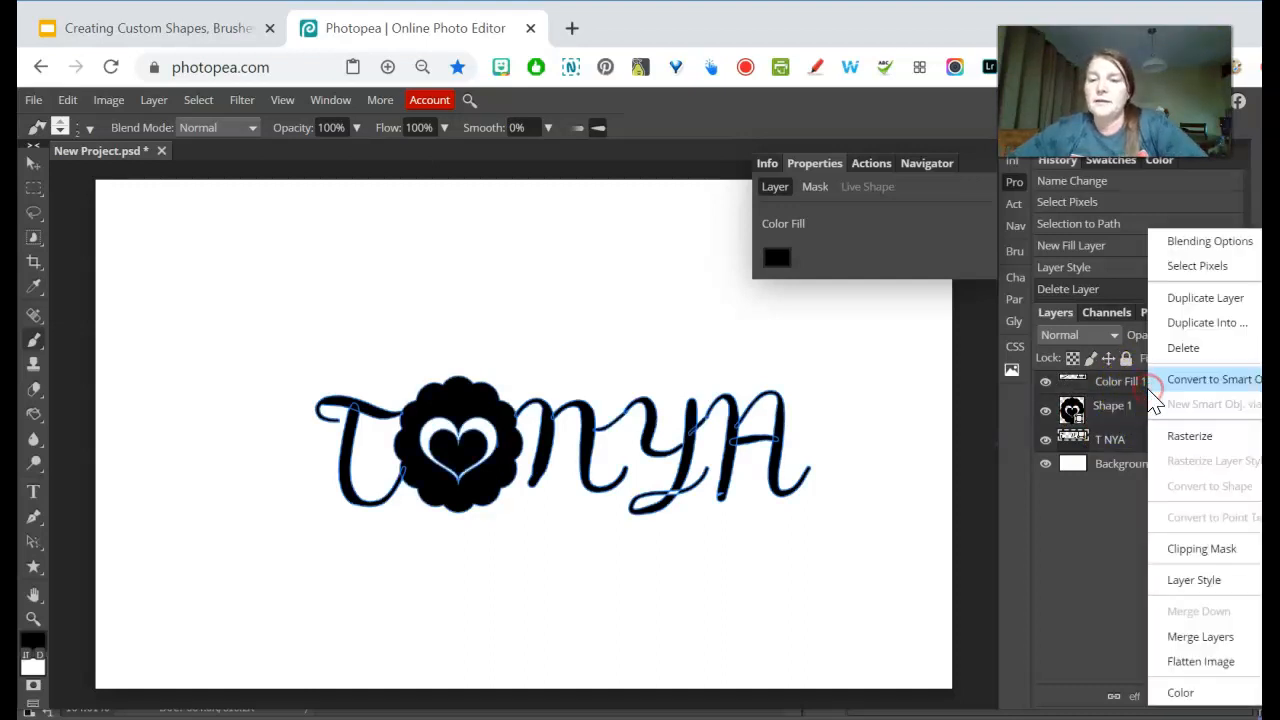
click(1220, 638)
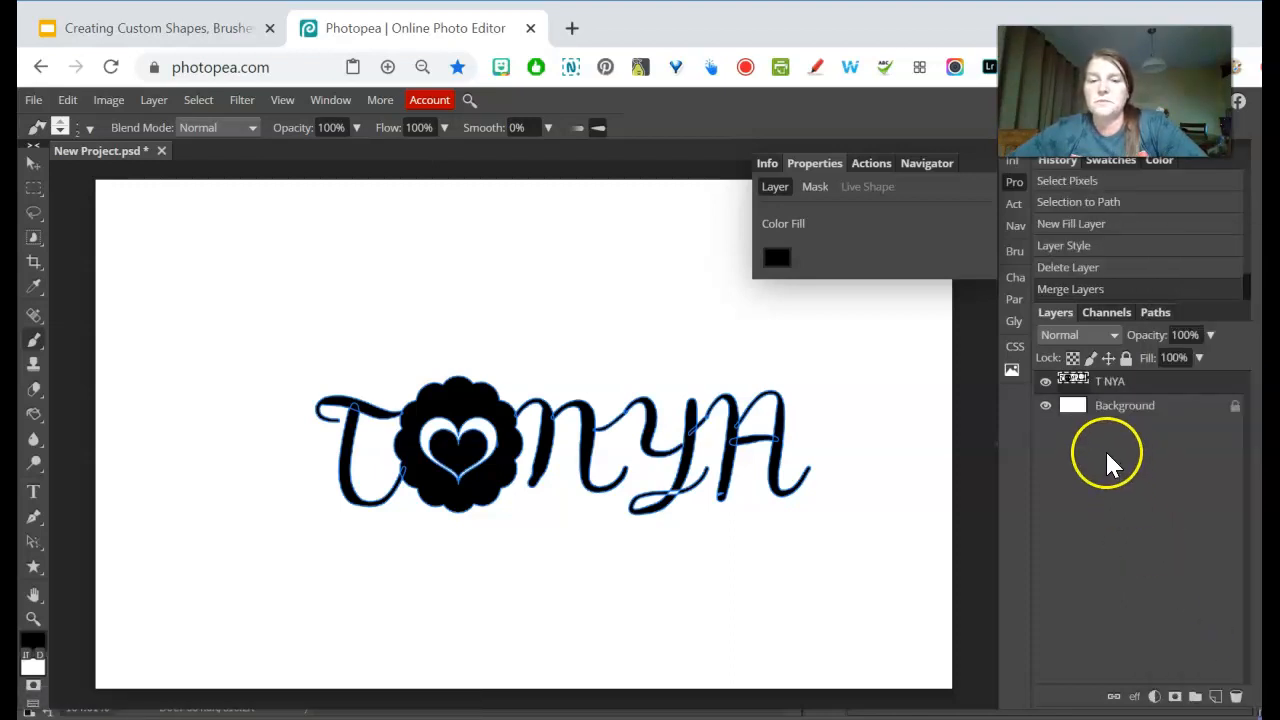
- Define the merged lettering layer as a new custom shape
click(1086, 380)
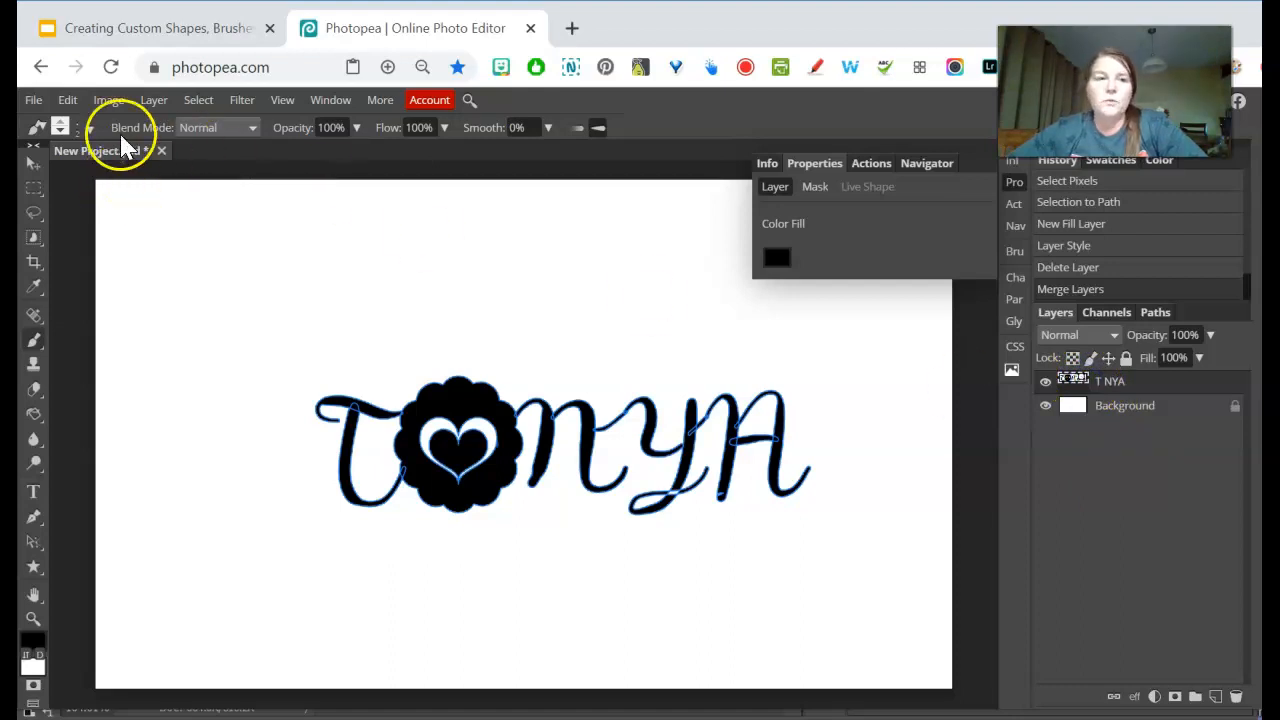
click(107, 102)
click(67, 100)
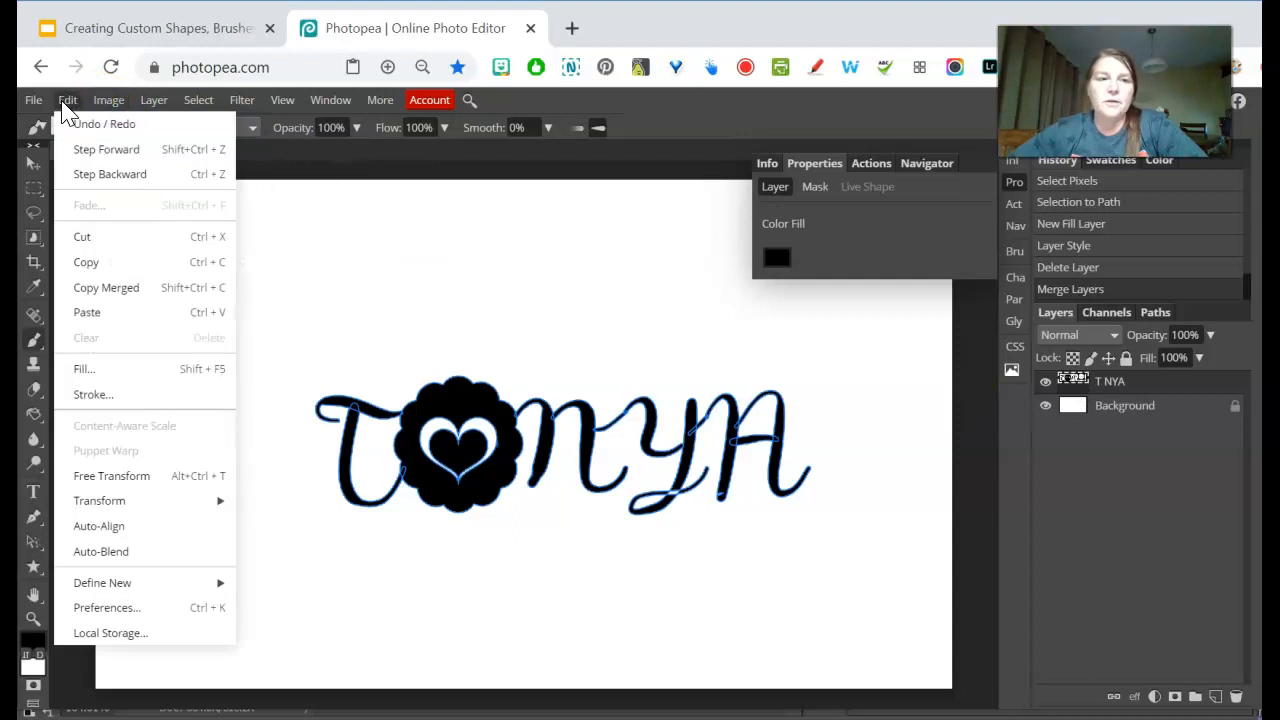
mouse_move(186, 588)
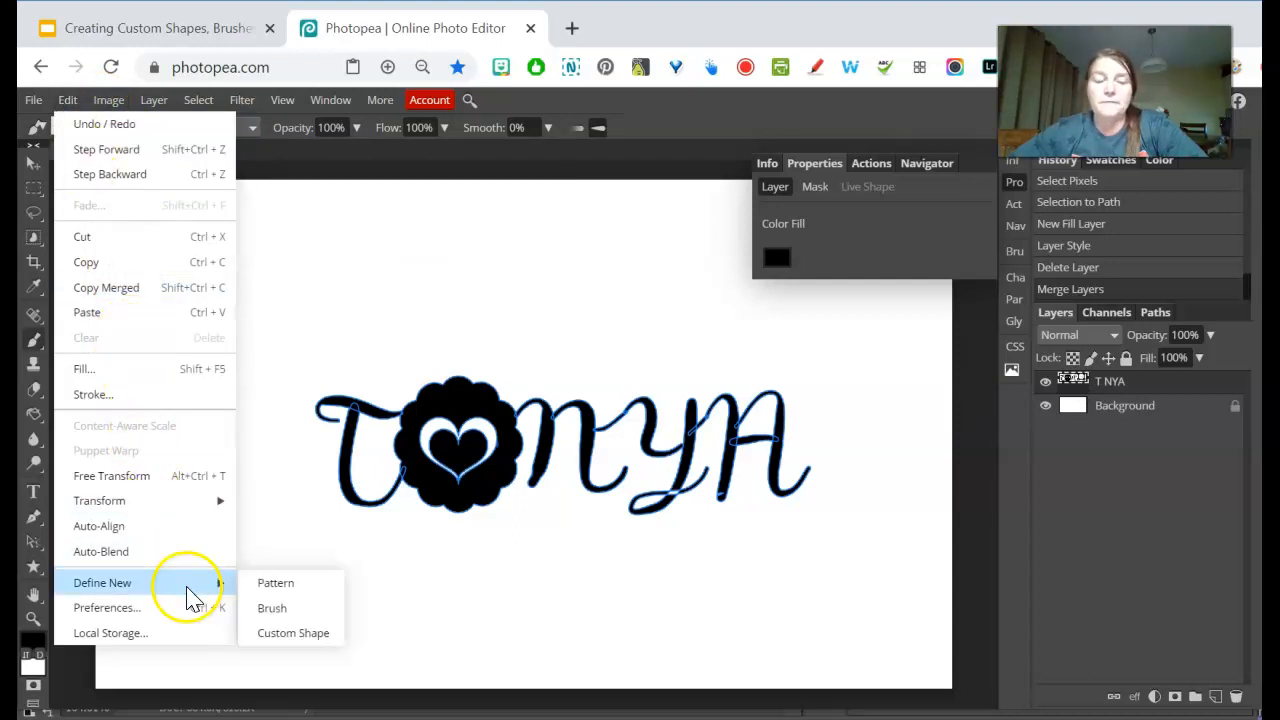
click(300, 634)
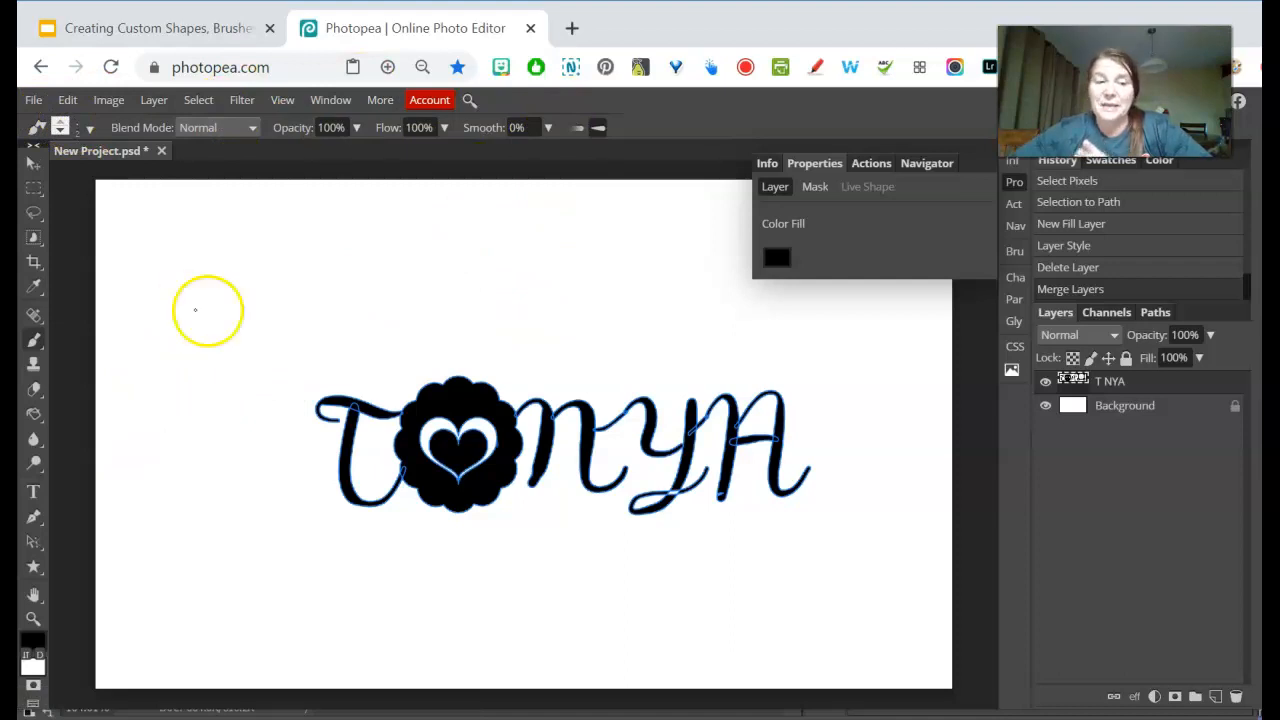
- Choose the newly defined lettering from the custom shapes and draw a smaller copy above the original lettering
click(34, 568)
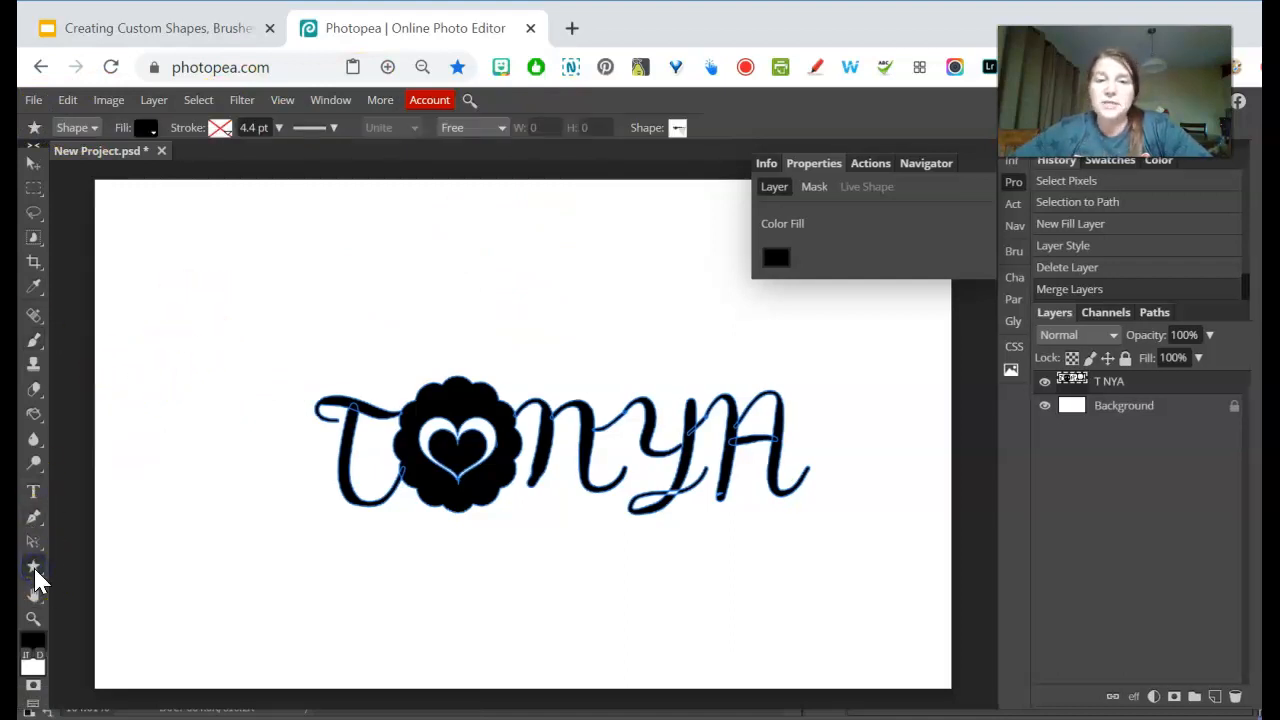
click(685, 130)
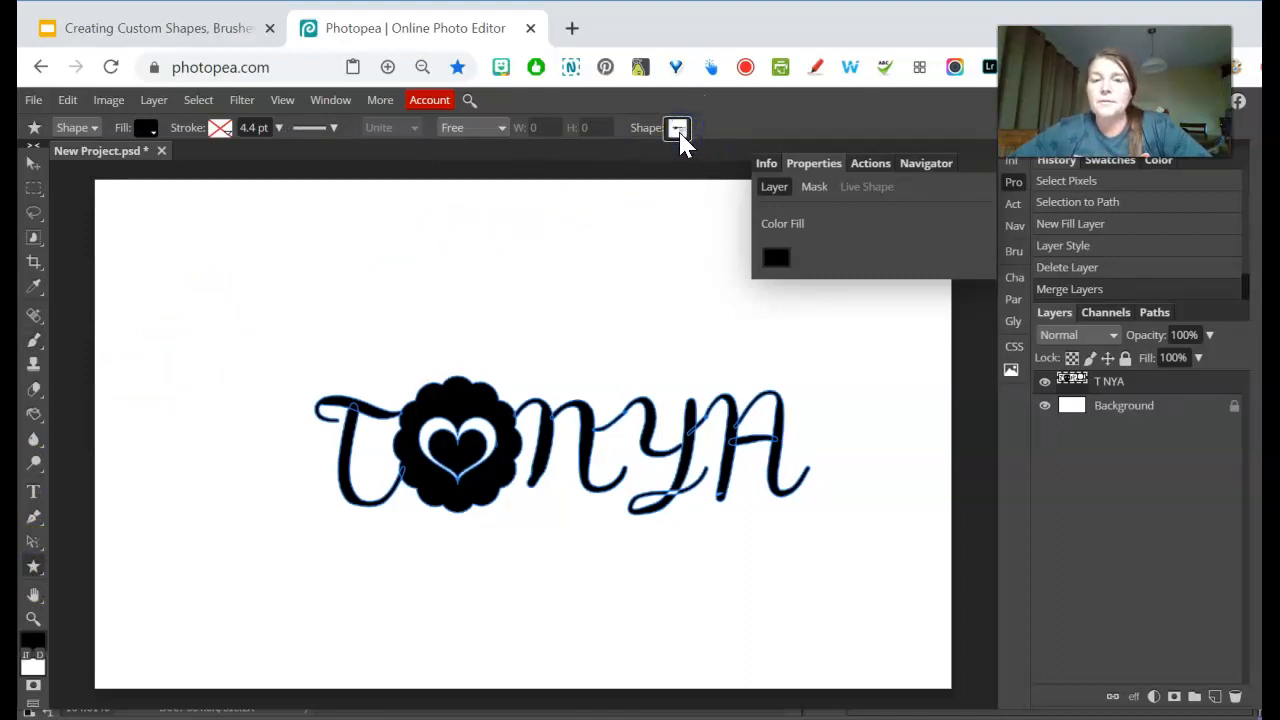
click(677, 130)
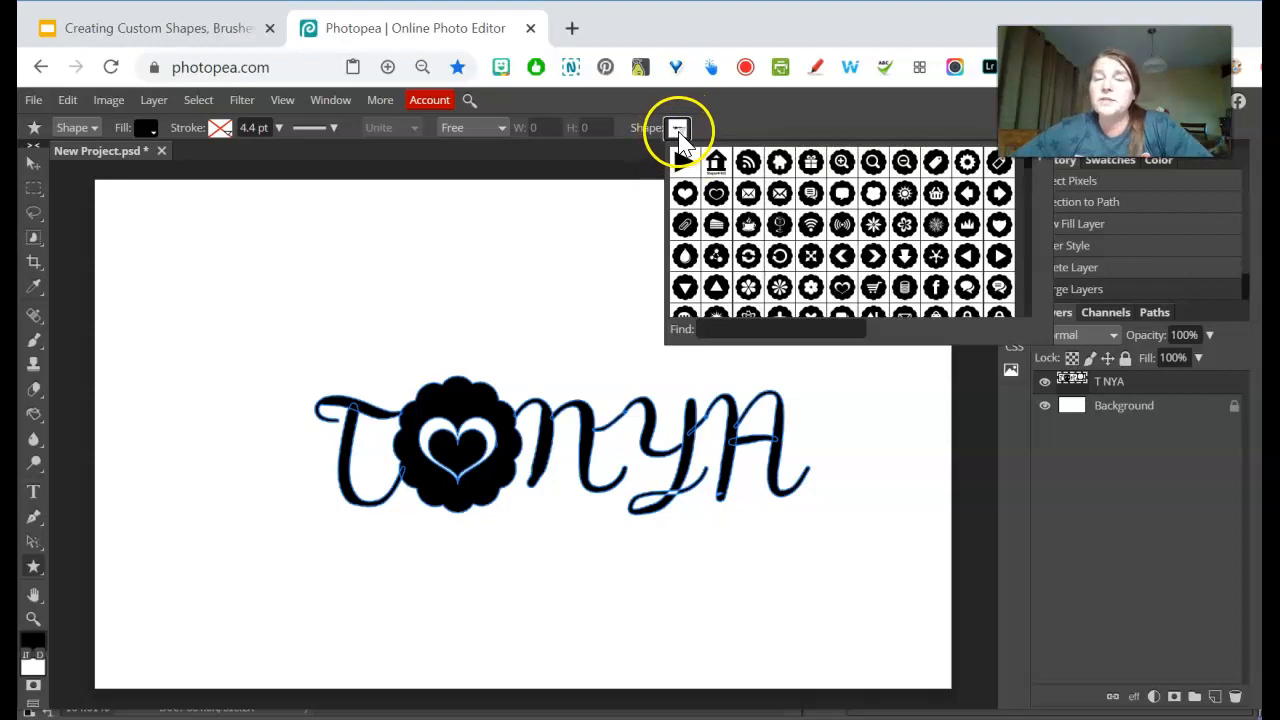
scroll(1020, 220, down, 10)
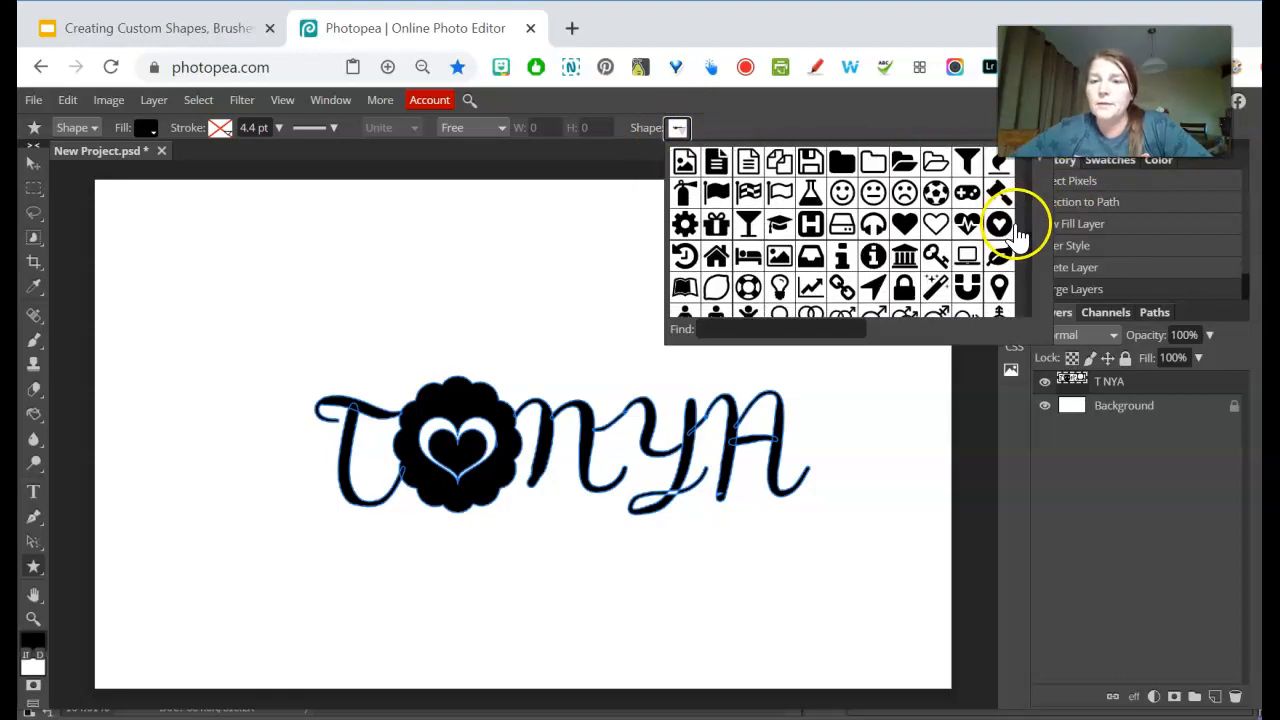
click(905, 303)
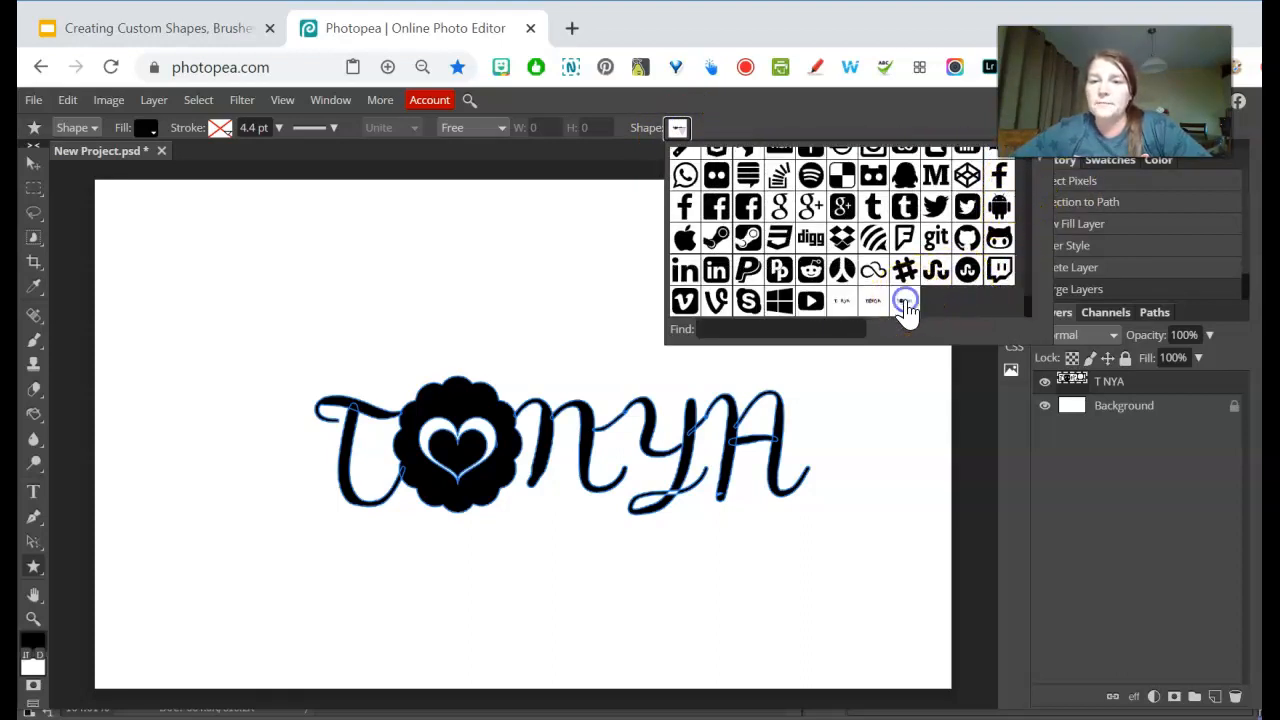
click(190, 235)
drag(249, 257, 510, 420)
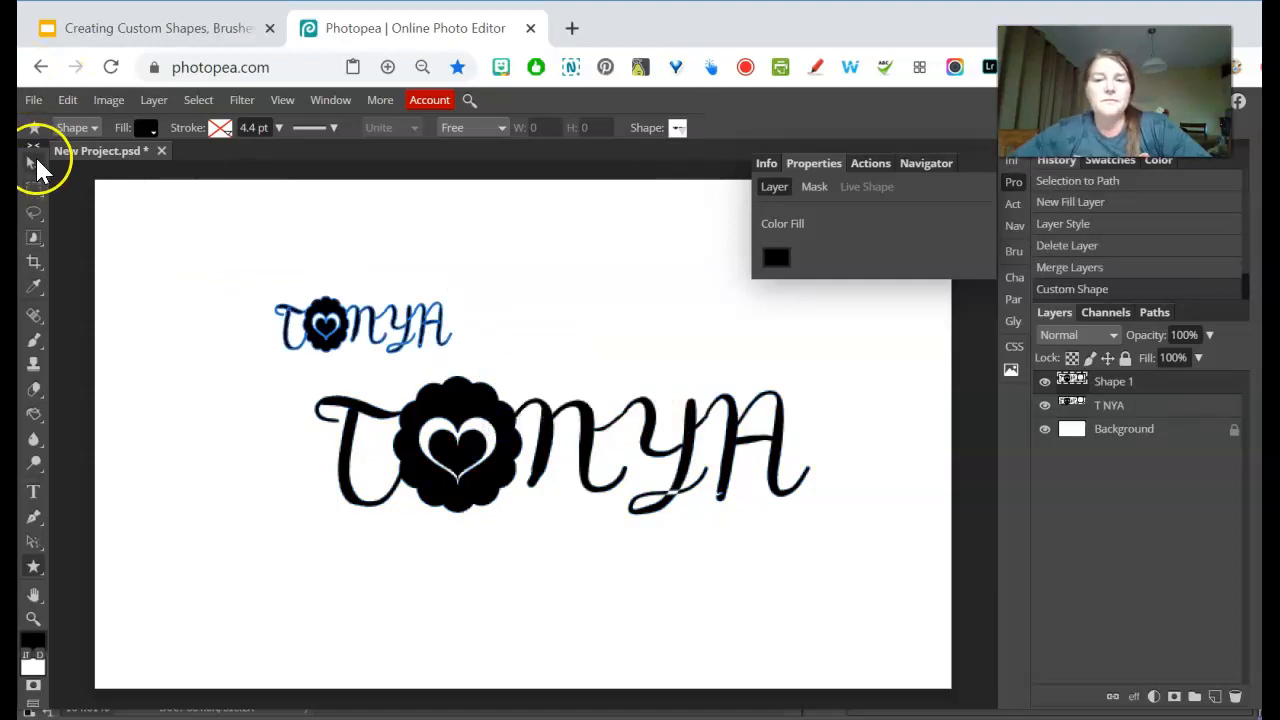